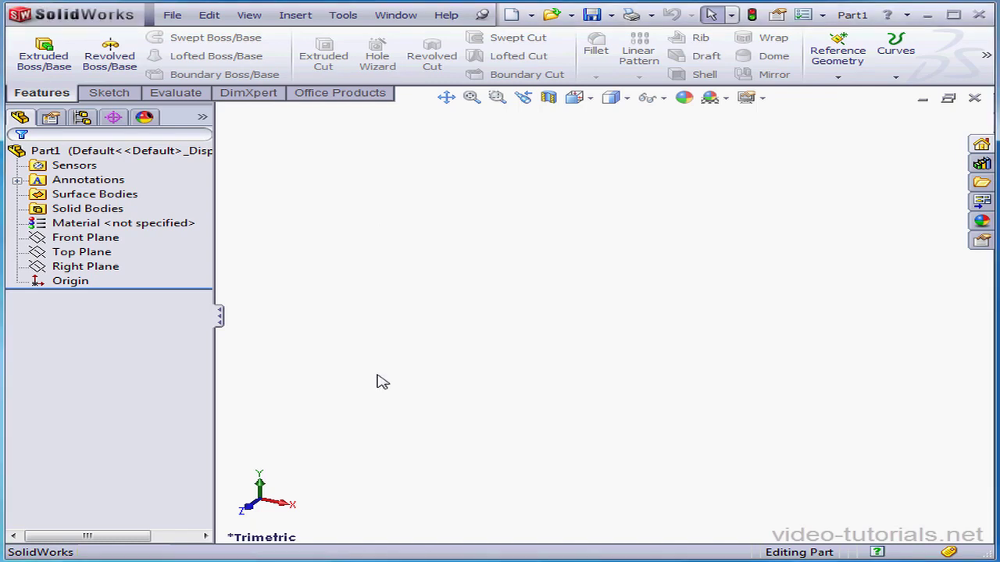
Sketch a corner rectangle on the Top Plane starting from the origin.
click(109, 253)
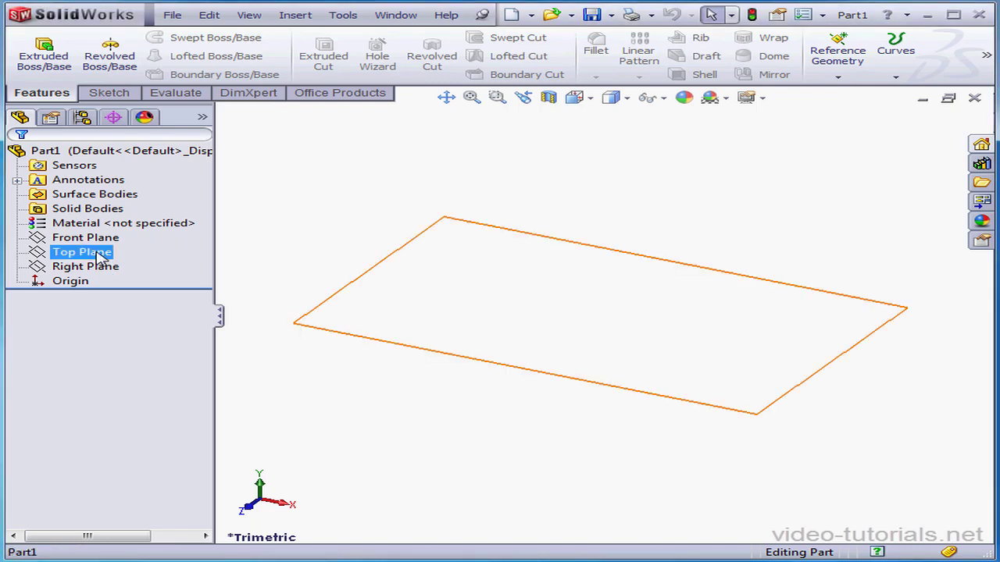
right_click(101, 256)
click(113, 228)
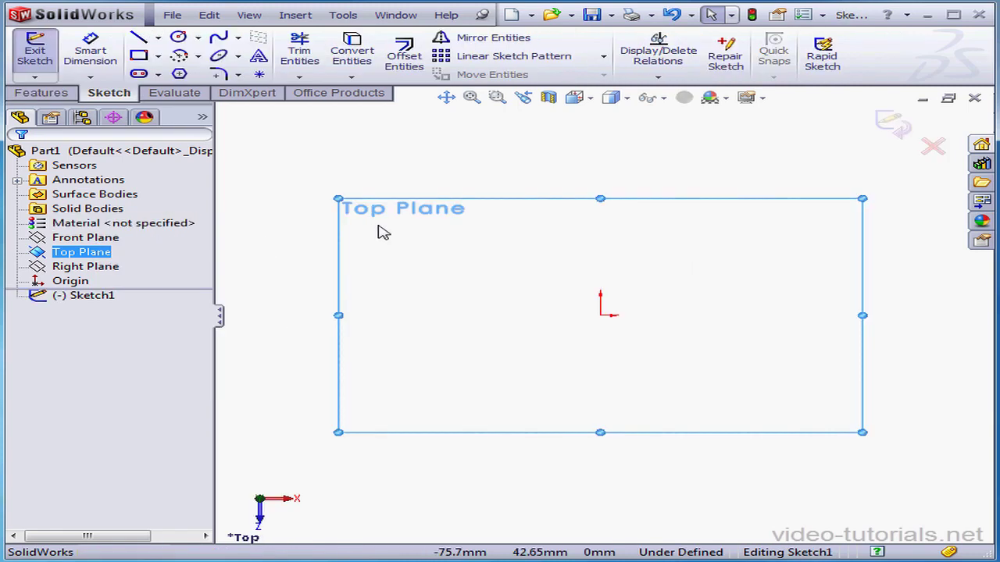
click(138, 55)
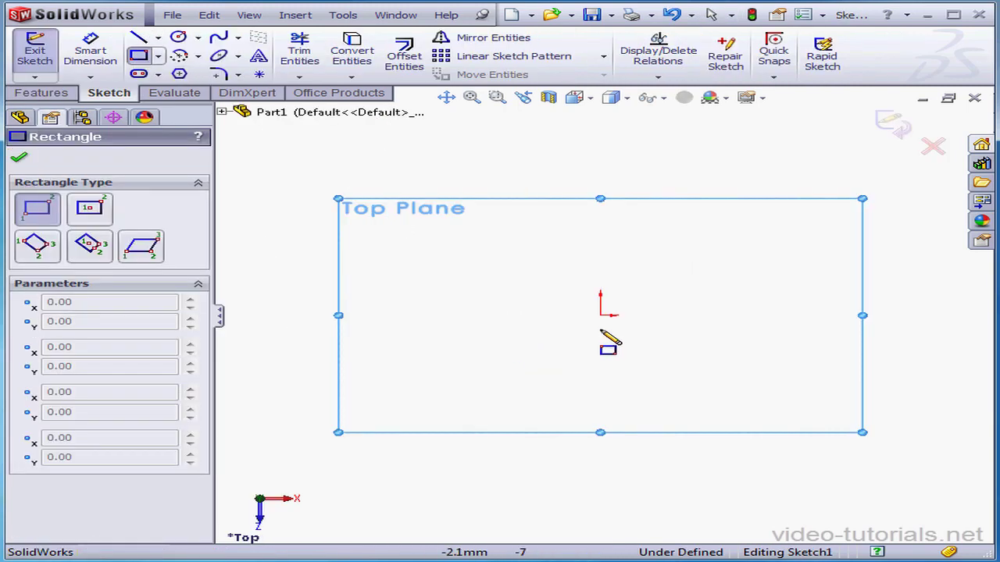
mouse_move(600, 316)
mouse_down()
mouse_move(726, 193)
mouse_move(795, 186)
mouse_up()
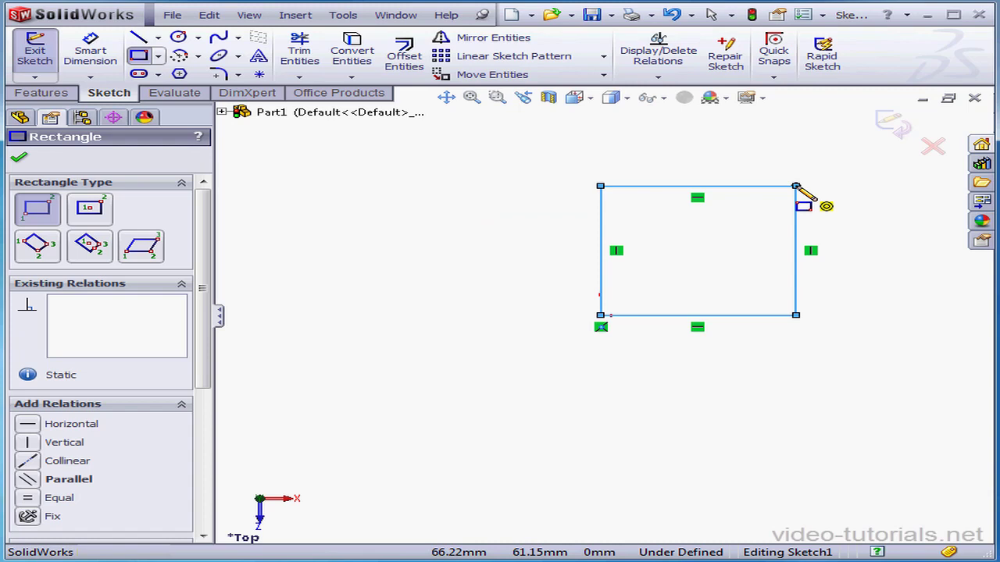
right_click(842, 209)
click(887, 224)
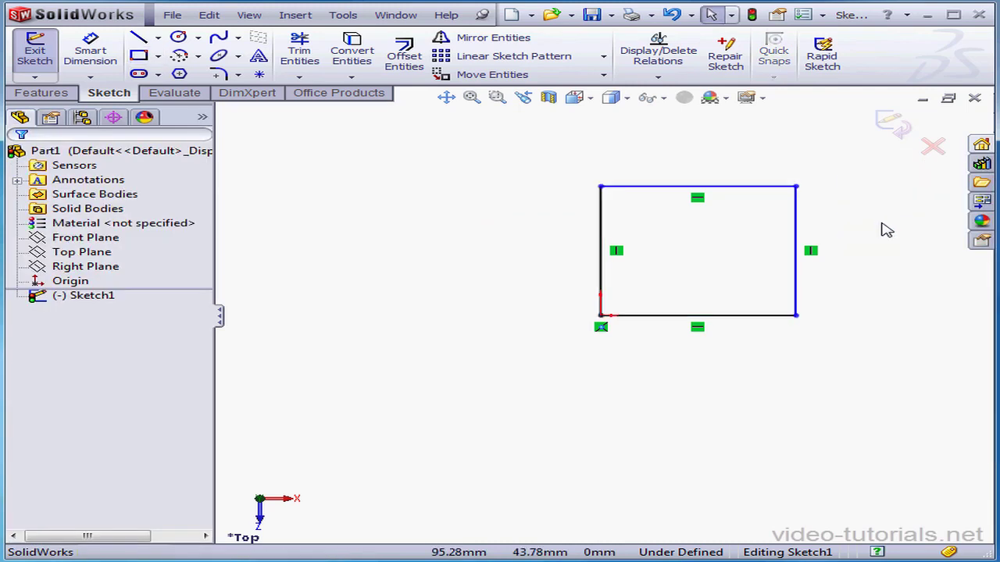
Make the rectangle's left and bottom edges equal-length construction lines.
drag(740, 382, 529, 275)
click(202, 536)
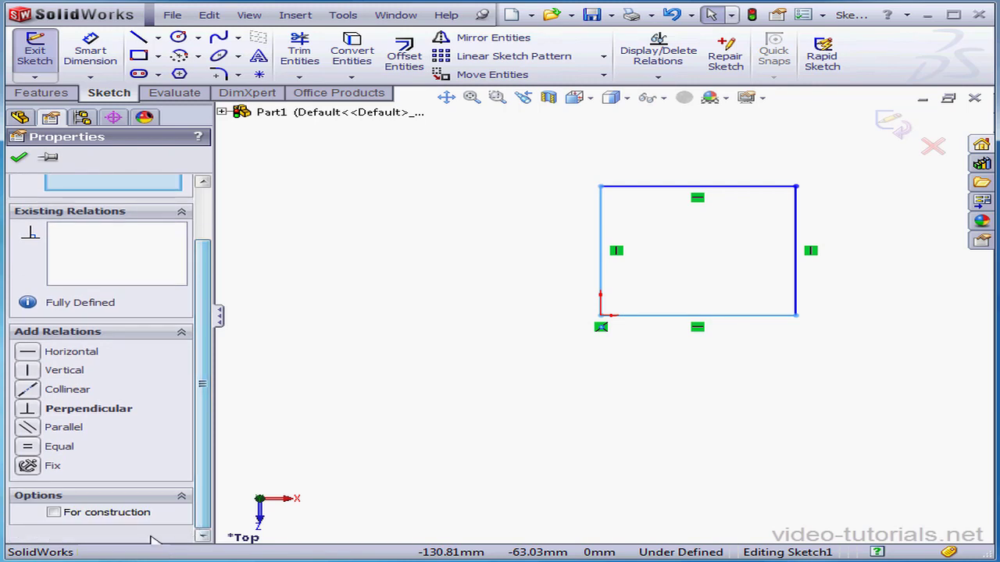
click(53, 513)
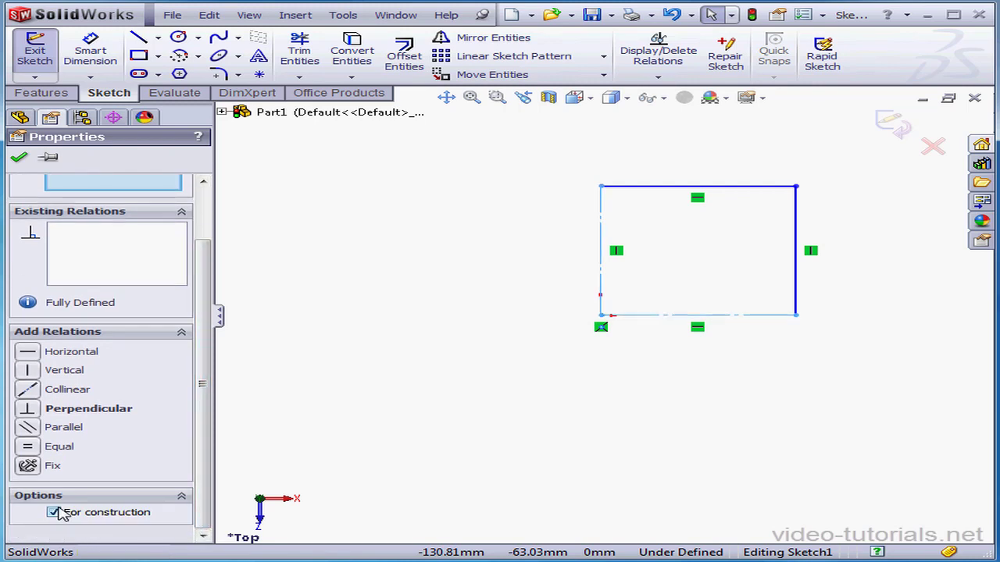
click(28, 449)
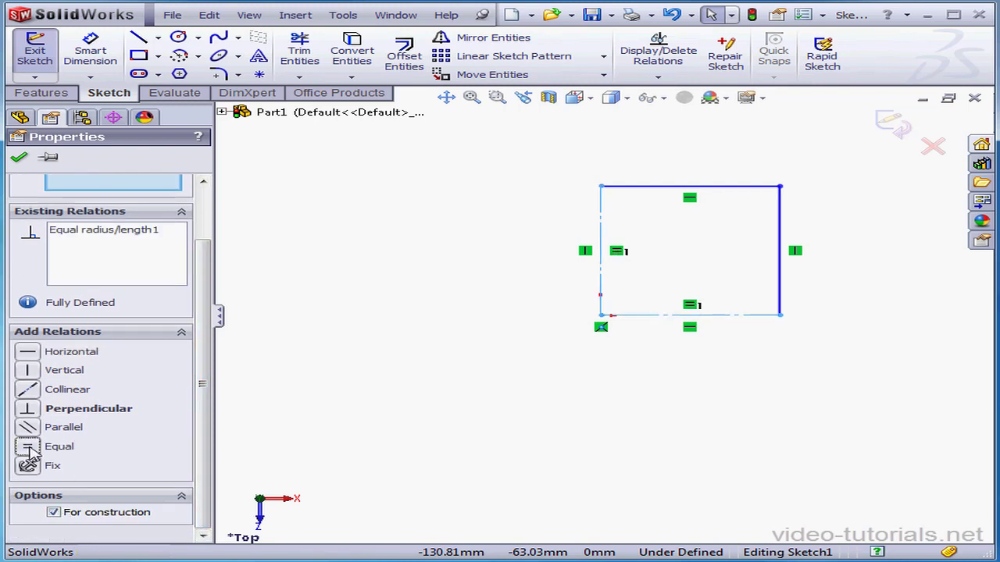
click(20, 160)
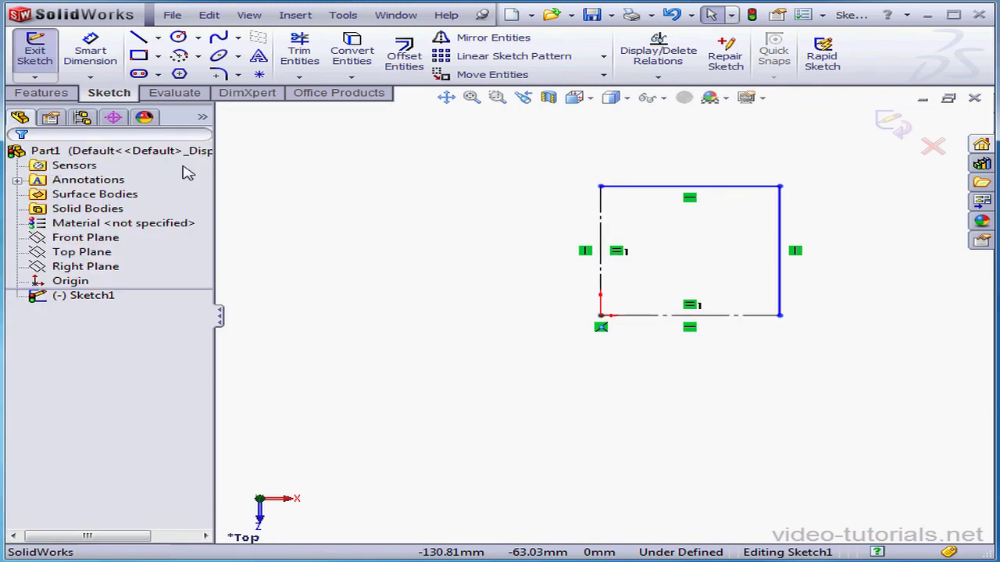
Round the square's top-right corner with an R10 sketch fillet.
click(218, 75)
click(785, 196)
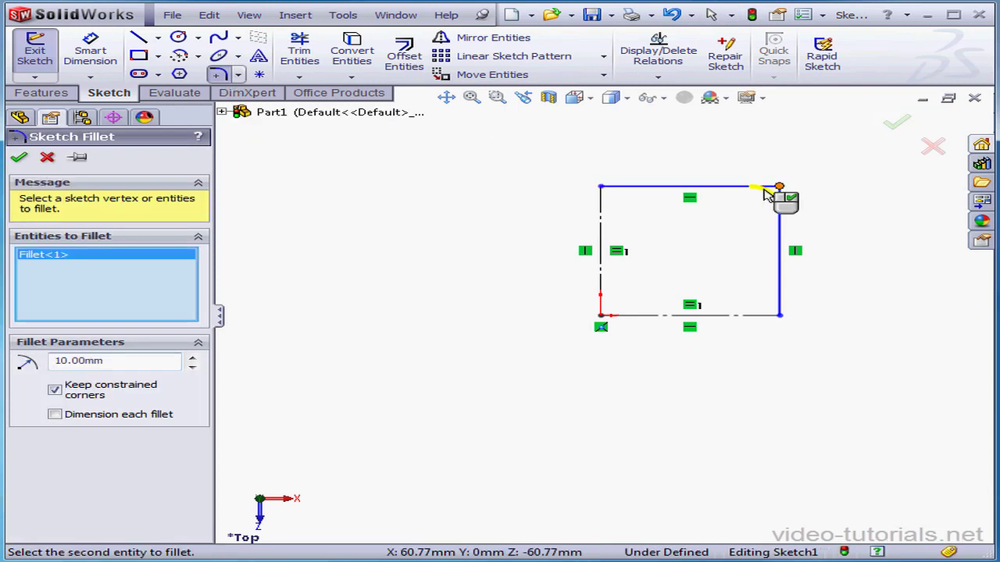
click(20, 160)
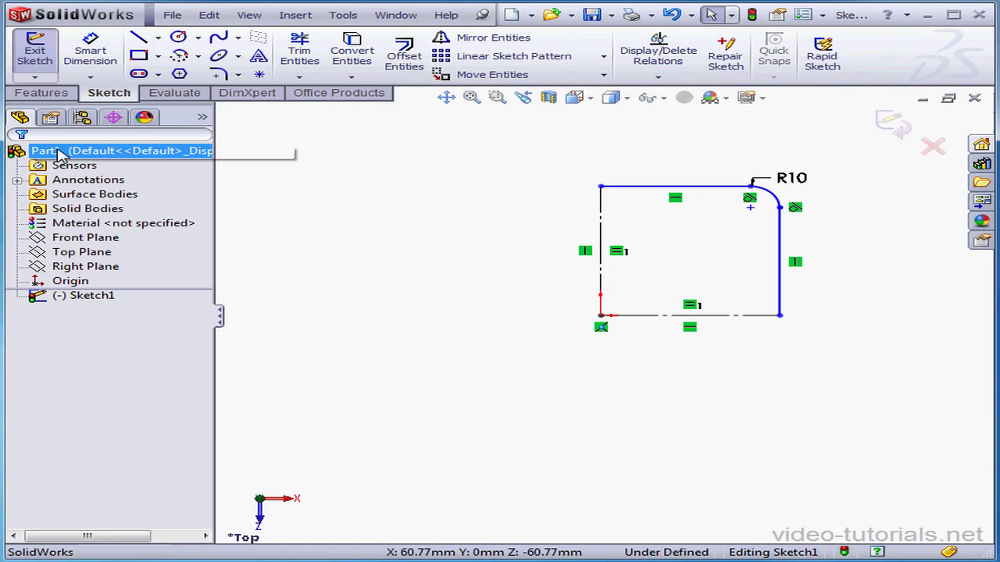
Draw a large circle at the origin and a small circle at the fillet centre.
click(178, 37)
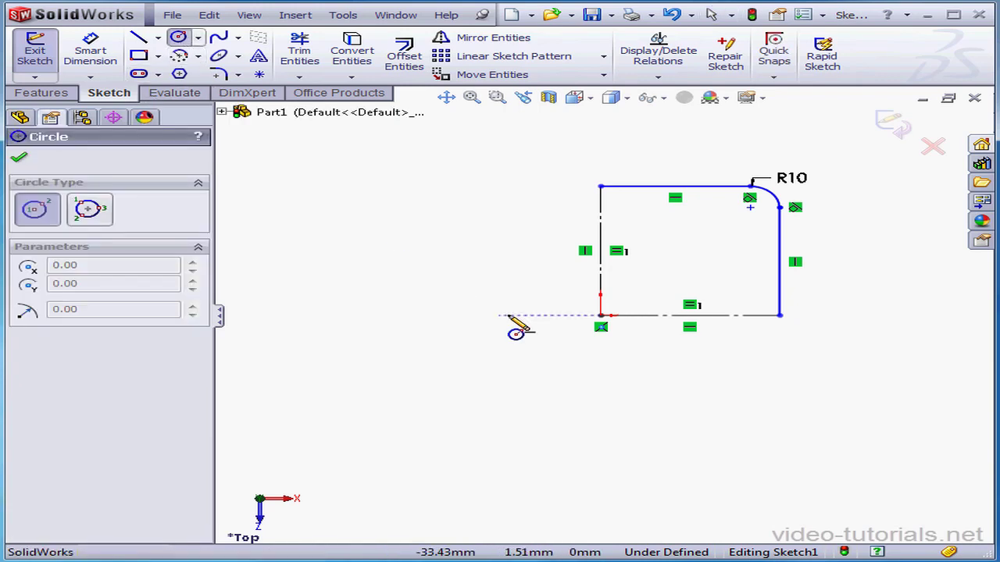
click(600, 315)
click(662, 283)
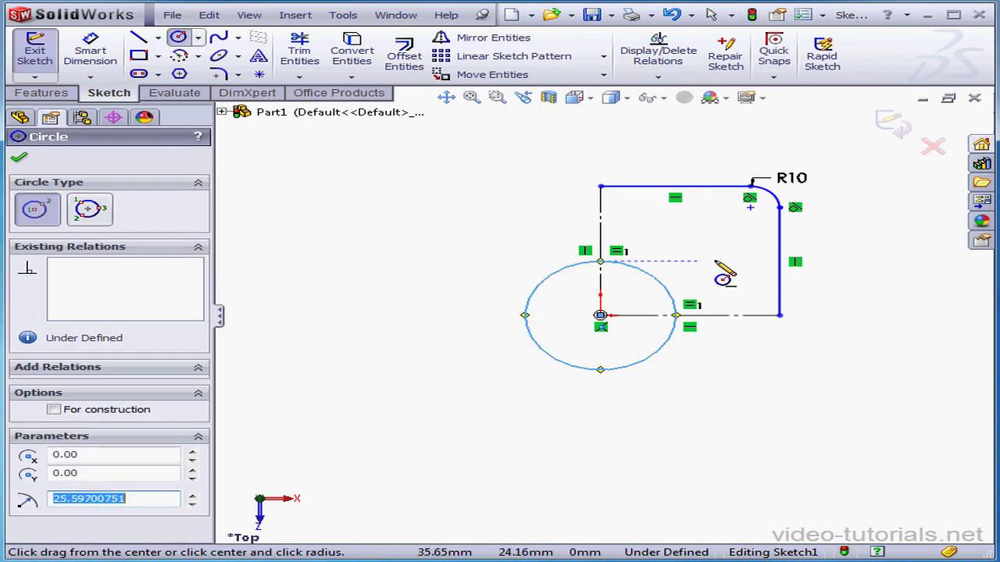
click(750, 207)
click(741, 223)
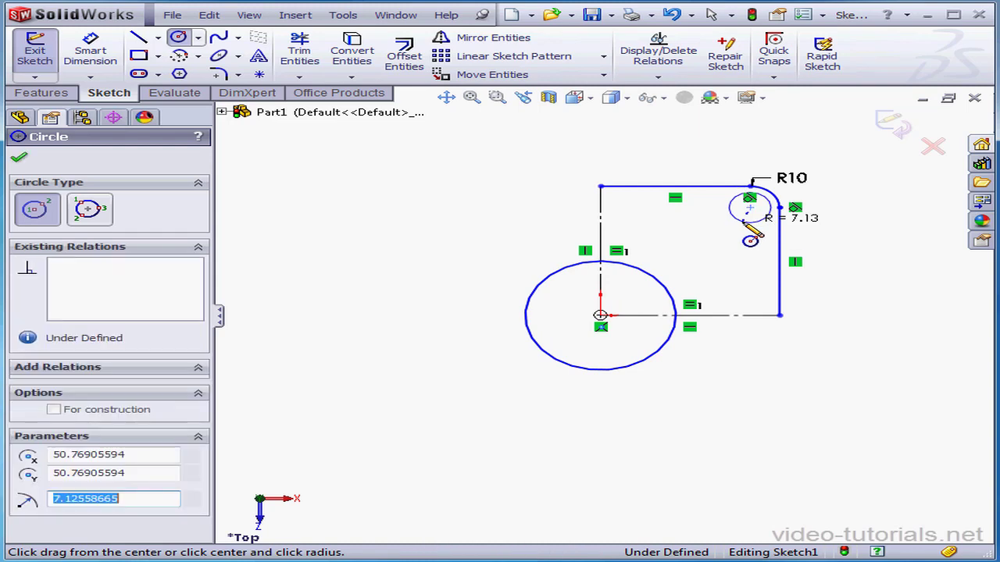
right_click(504, 204)
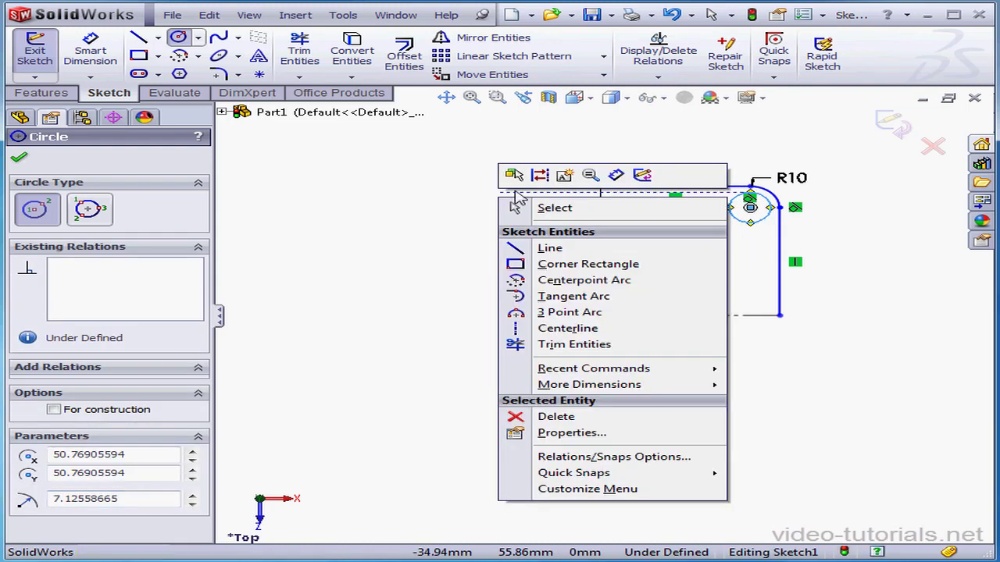
click(553, 207)
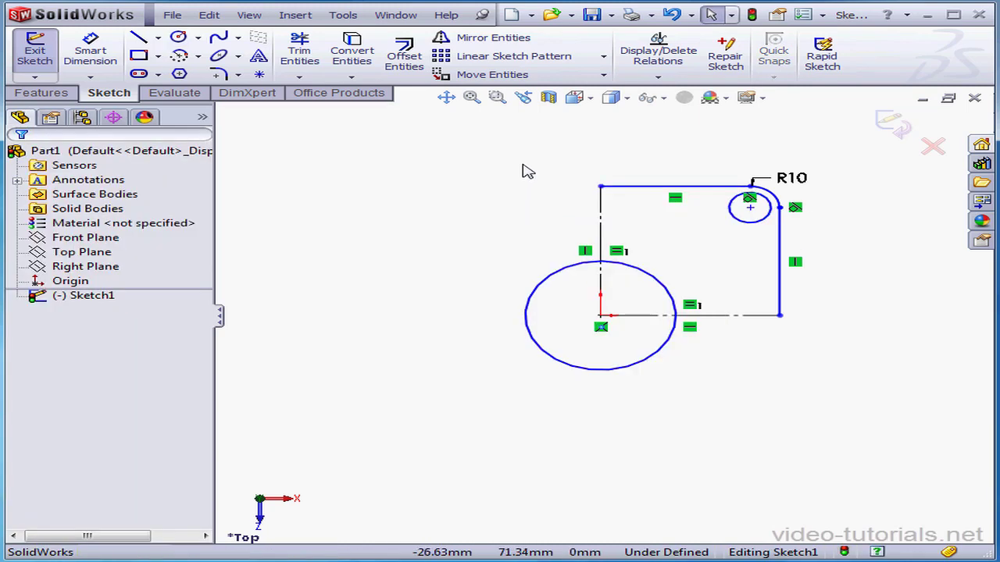
Mirror the upper-right geometry about the vertical centerline to create the left half.
click(508, 38)
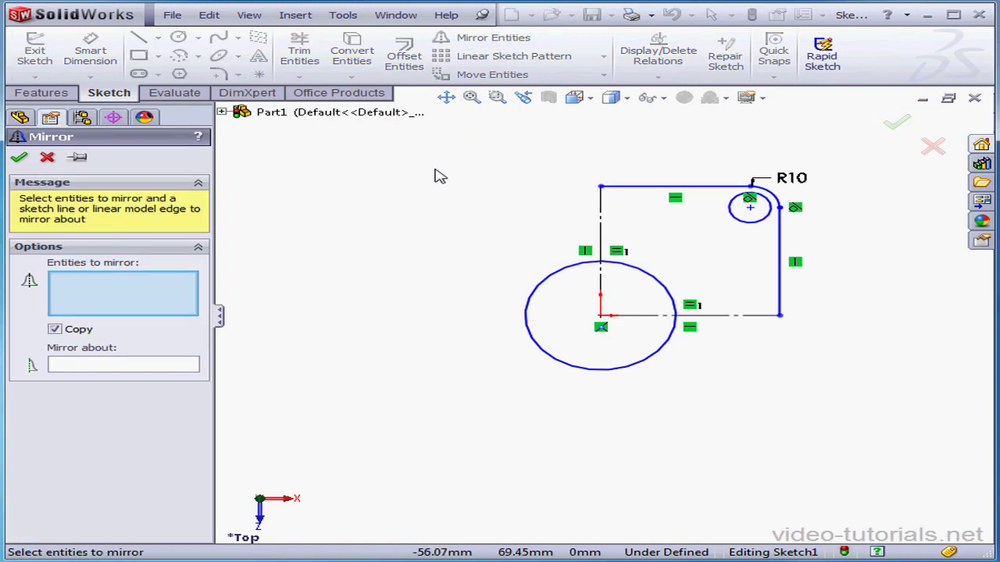
drag(819, 250, 660, 156)
click(153, 368)
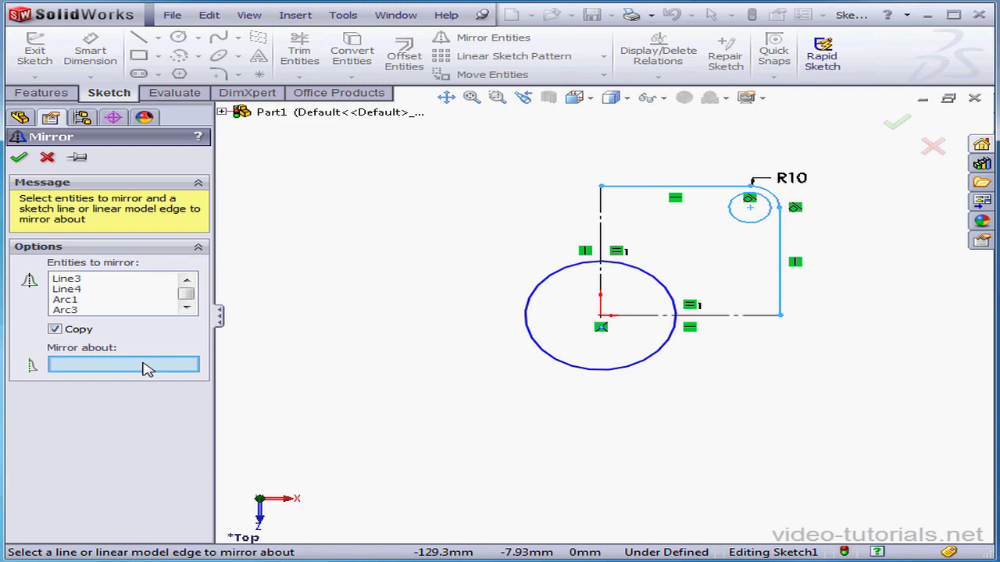
click(600, 230)
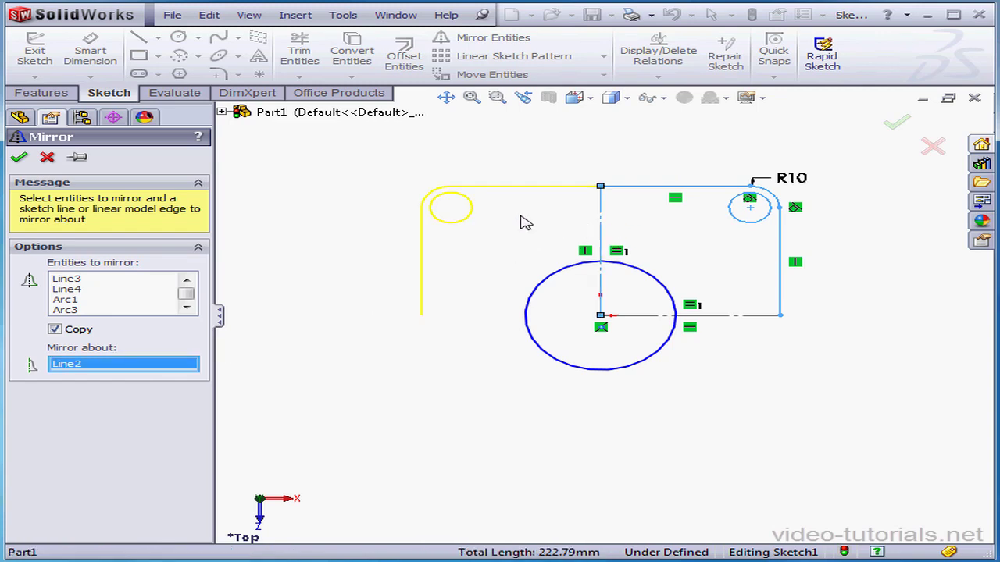
click(19, 158)
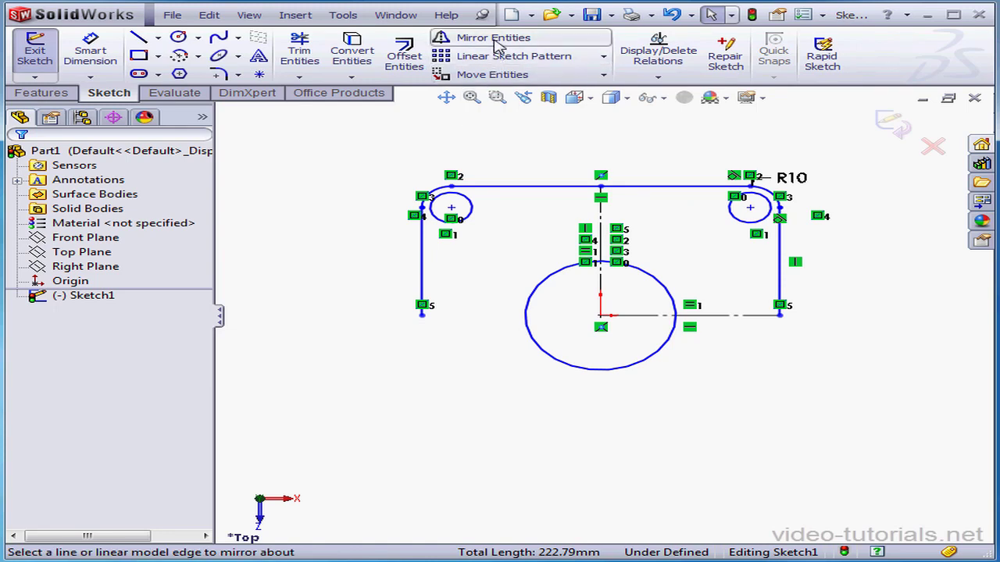
Mirror the upper half about the horizontal centerline to create the bottom half.
click(469, 37)
mouse_move(890, 241)
mouse_down()
mouse_move(598, 181)
mouse_move(360, 167)
mouse_up()
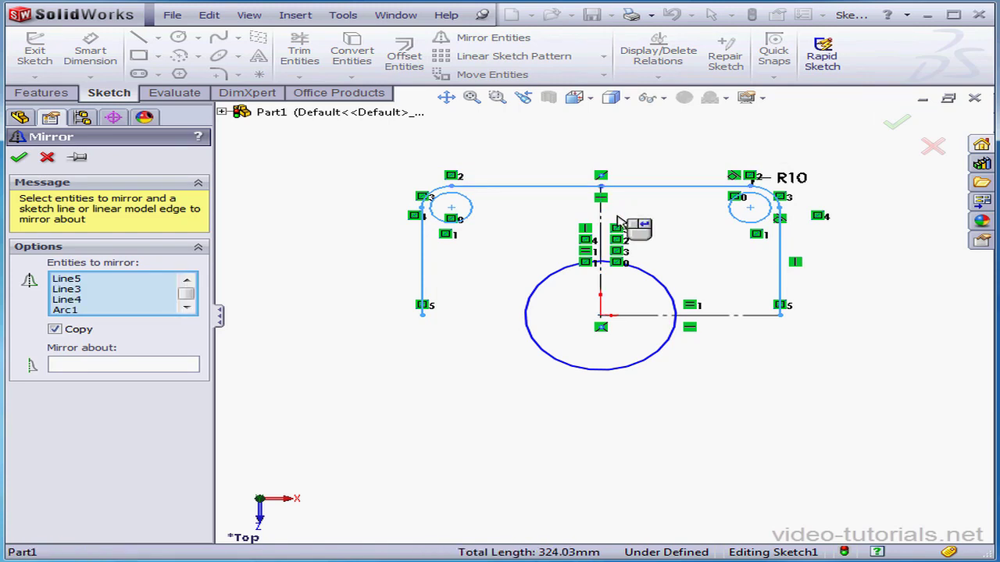
click(161, 365)
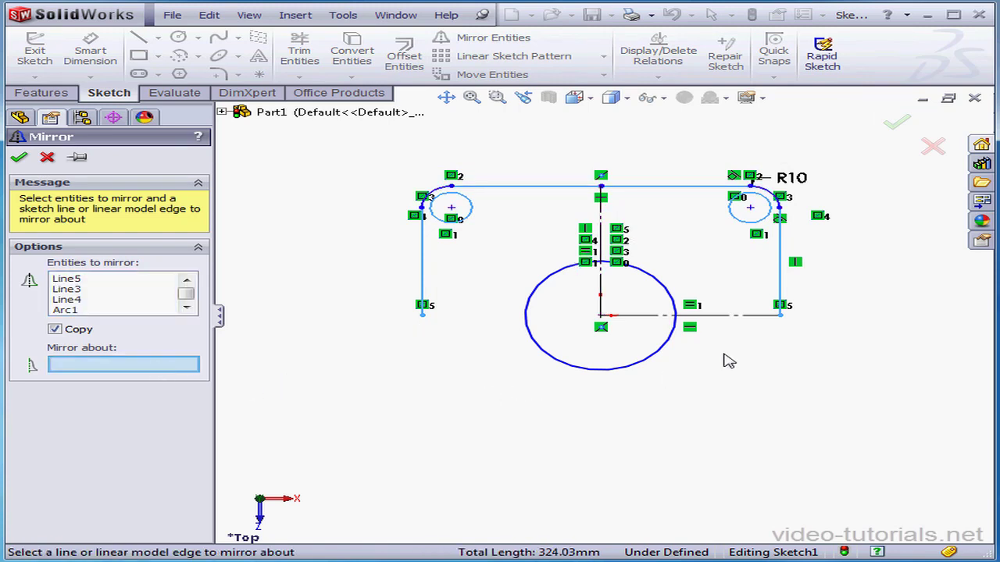
click(738, 320)
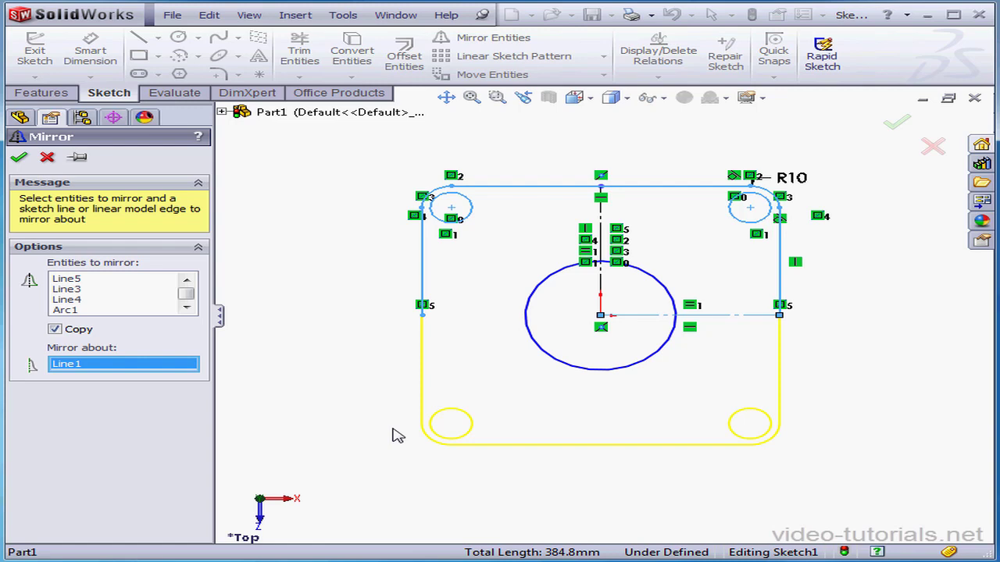
click(18, 158)
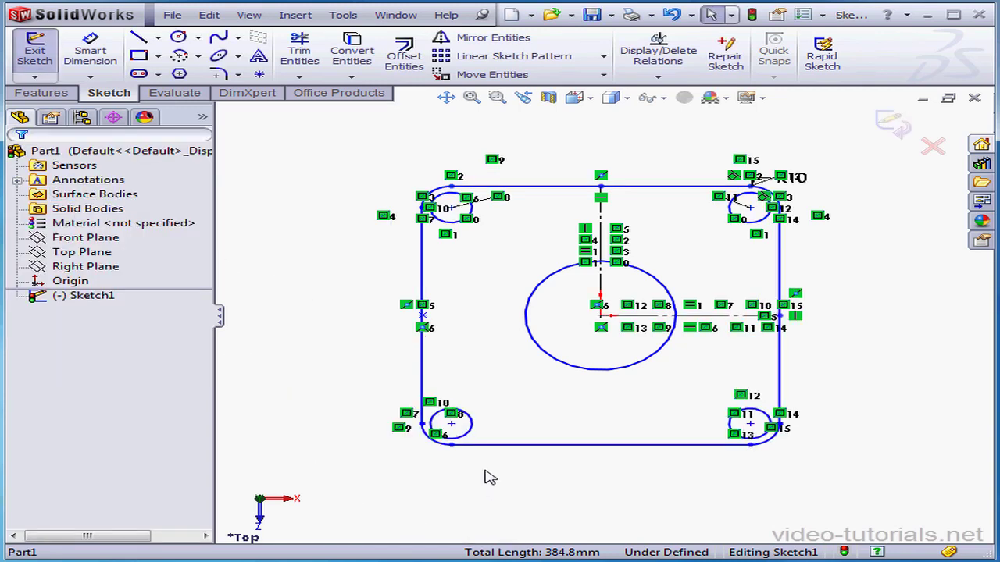
mouse_move(453, 426)
mouse_down()
mouse_move(460, 409)
mouse_move(518, 375)
mouse_move(359, 440)
mouse_move(387, 445)
mouse_move(446, 402)
mouse_move(403, 412)
mouse_move(452, 395)
mouse_move(435, 422)
mouse_up()
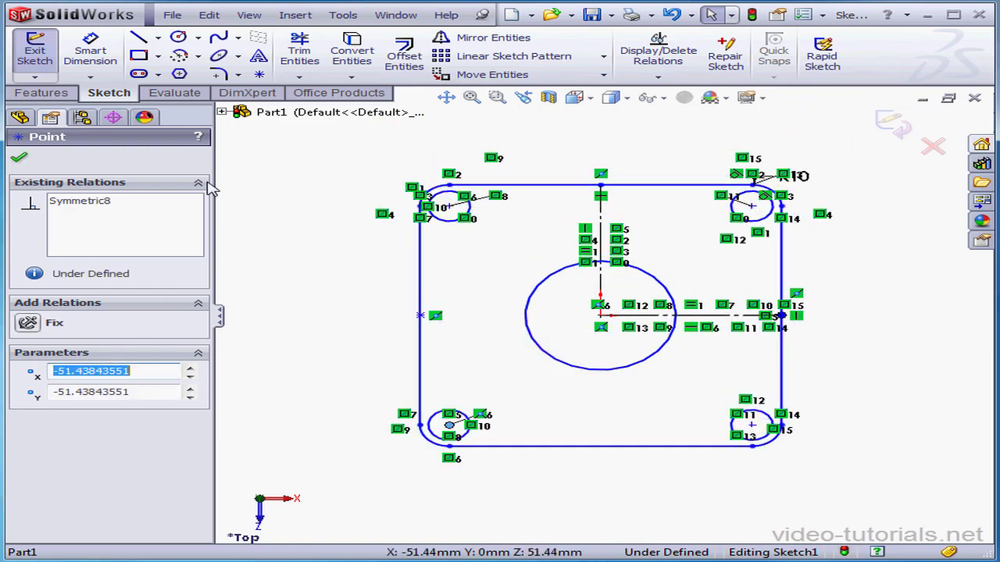
Dimension the central hole at Ø50 and the corner holes at Ø10.
click(94, 49)
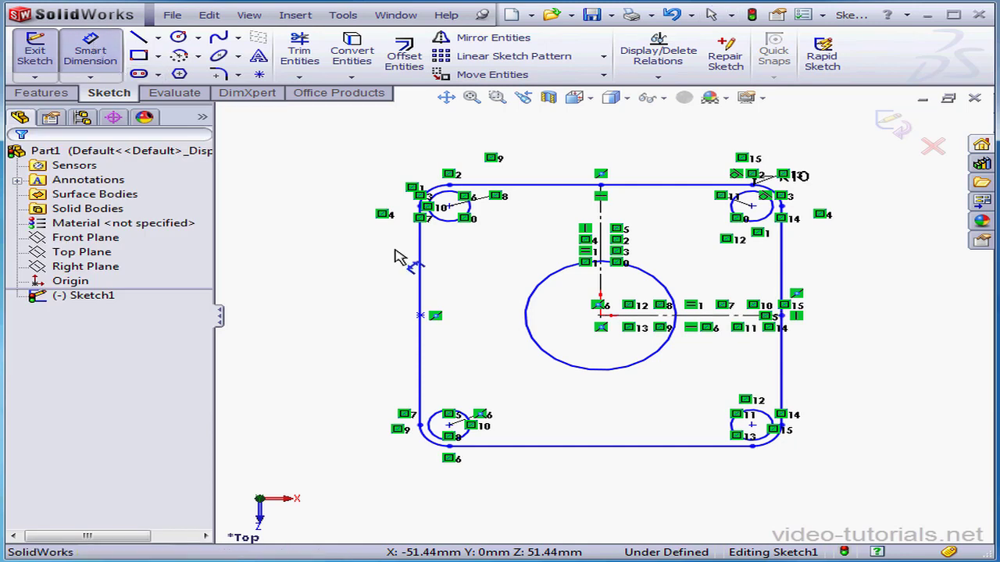
click(602, 371)
click(607, 400)
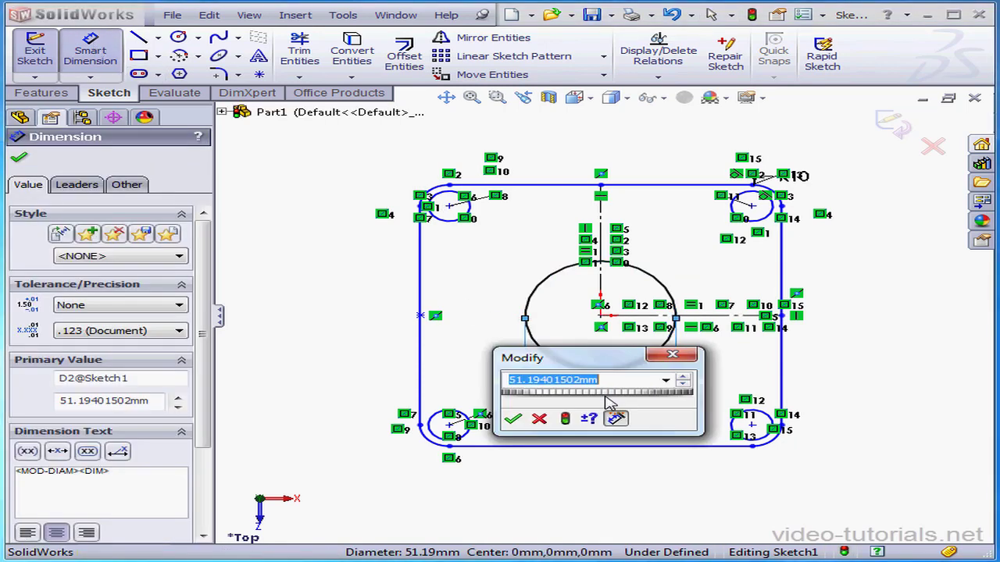
text(50)
click(513, 420)
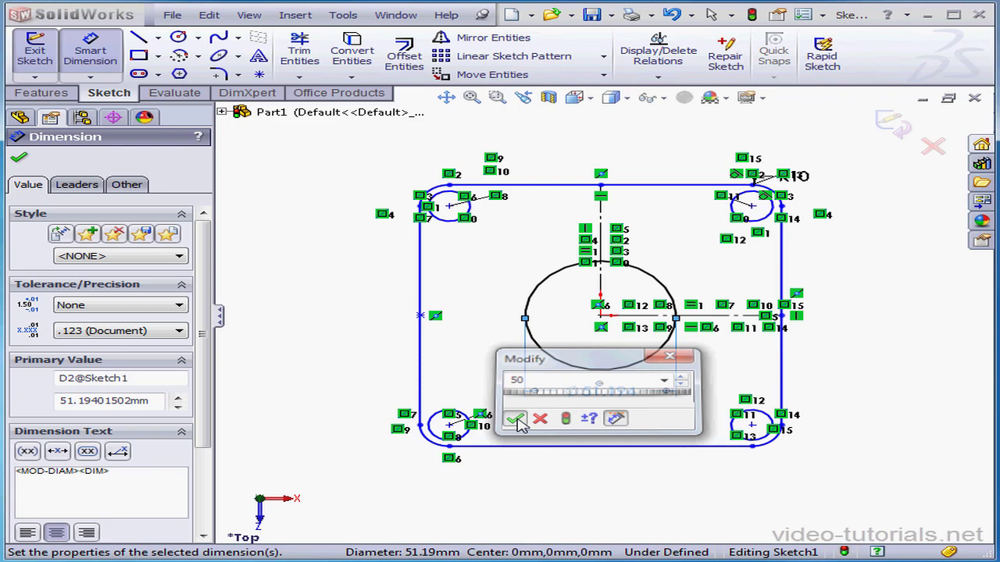
click(761, 196)
click(712, 134)
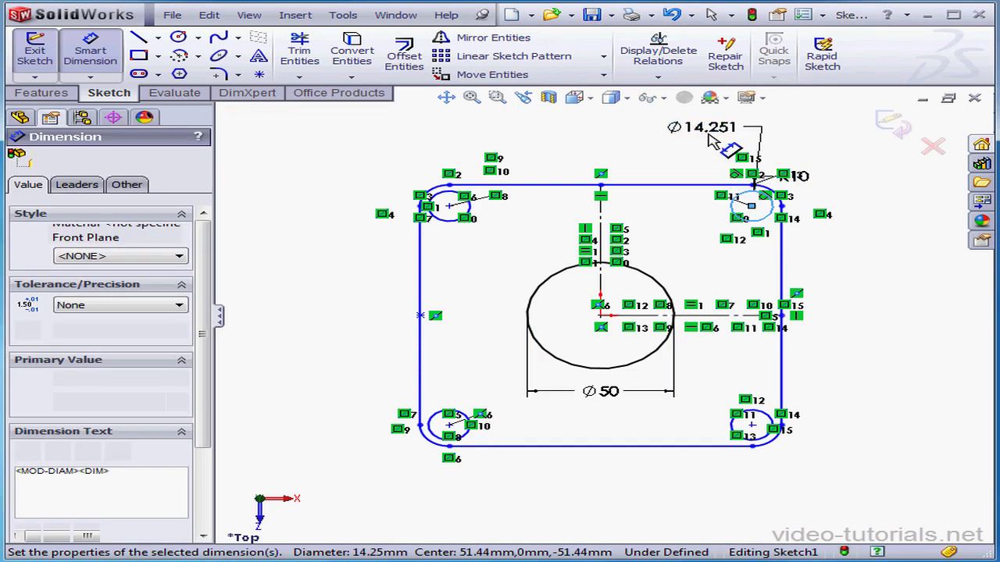
text(10)
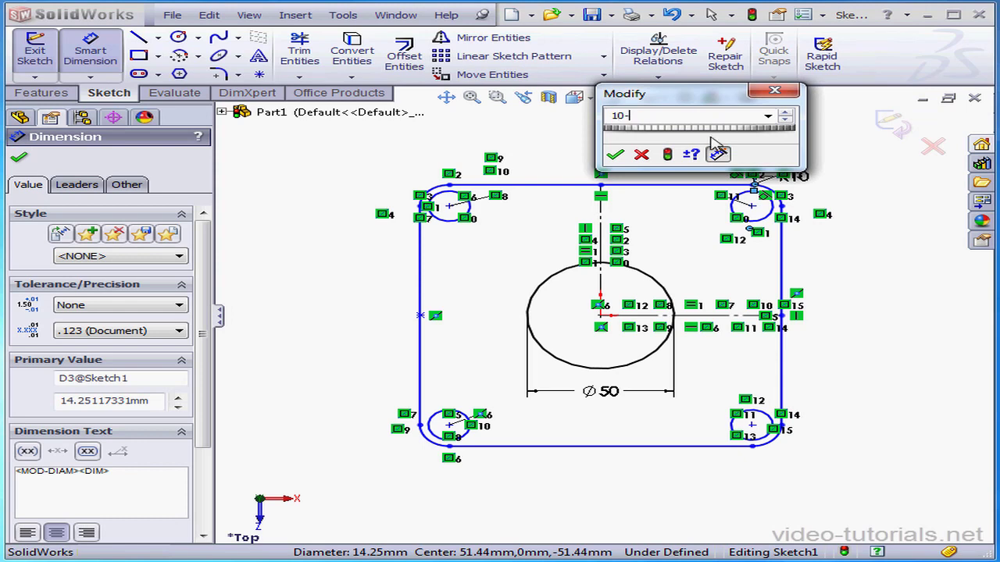
click(615, 154)
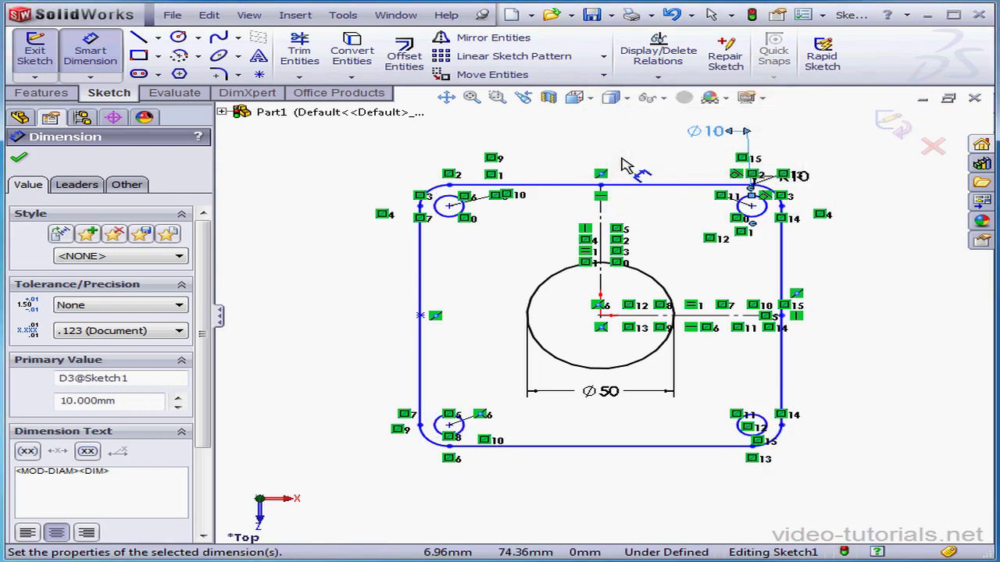
Set the vertical distance between the two left hole centres to 100 mm.
click(452, 426)
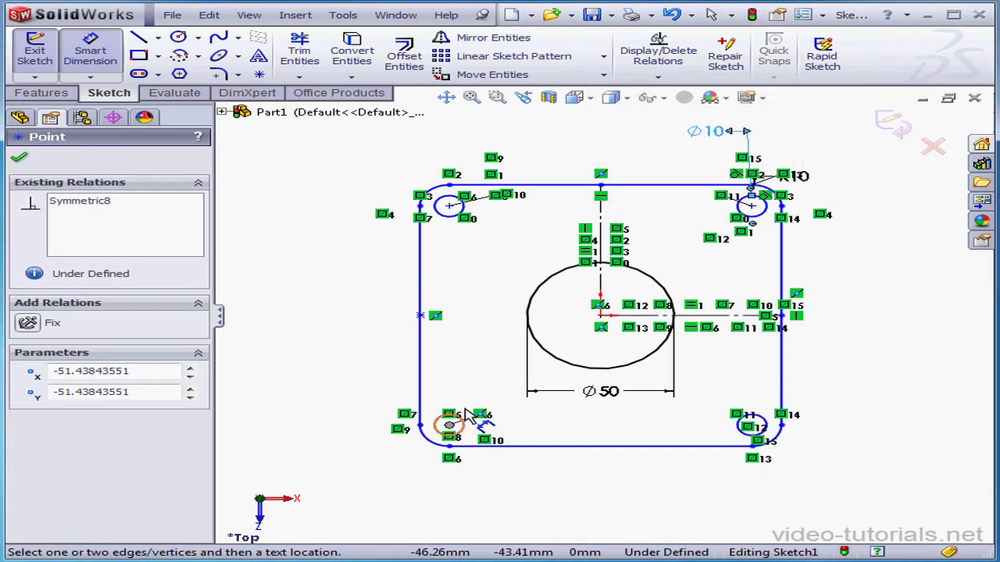
click(453, 209)
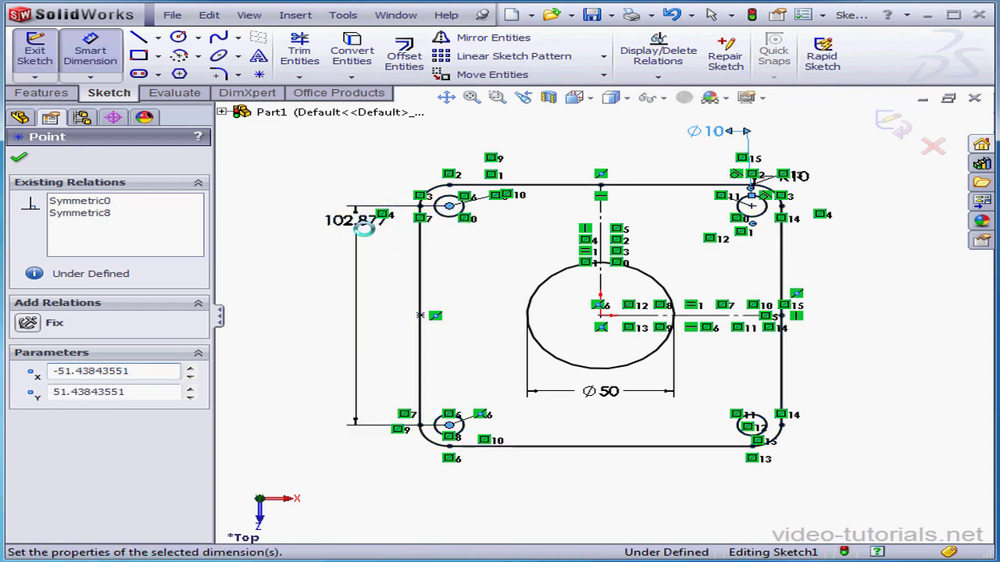
click(358, 223)
text(100)
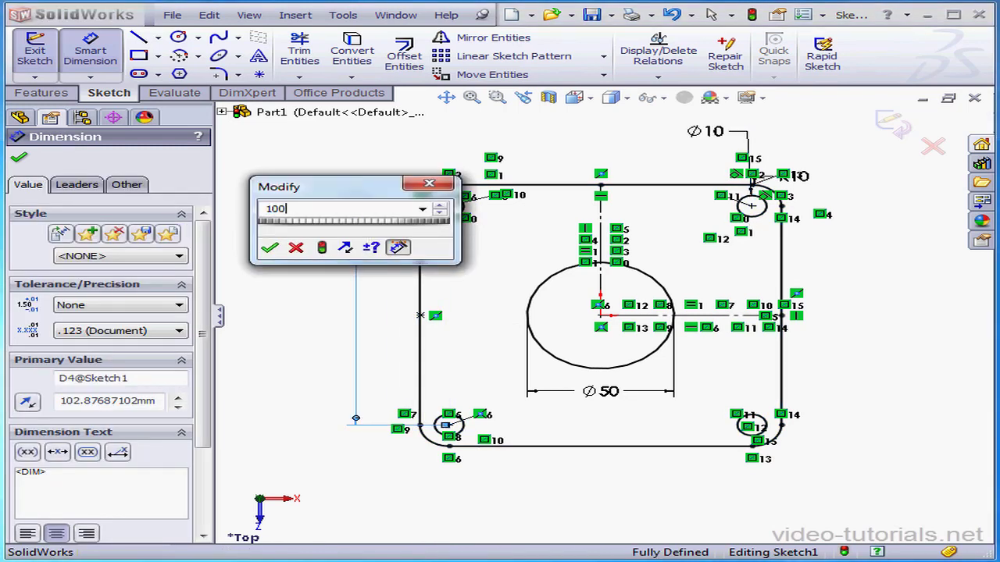
click(270, 249)
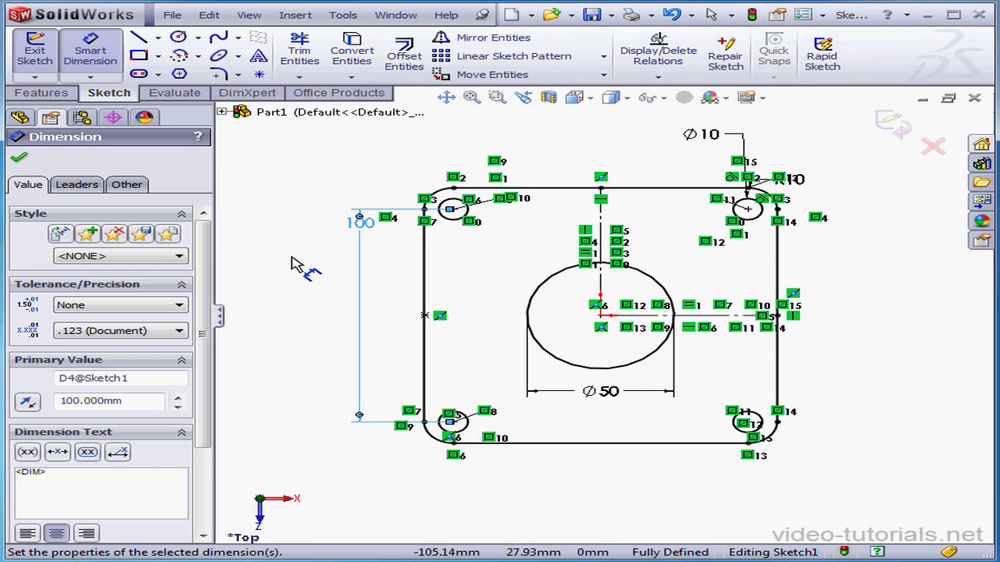
Extrude the plate sketch 10 mm into Boss-Extrude1 and open a new document.
click(893, 125)
click(43, 55)
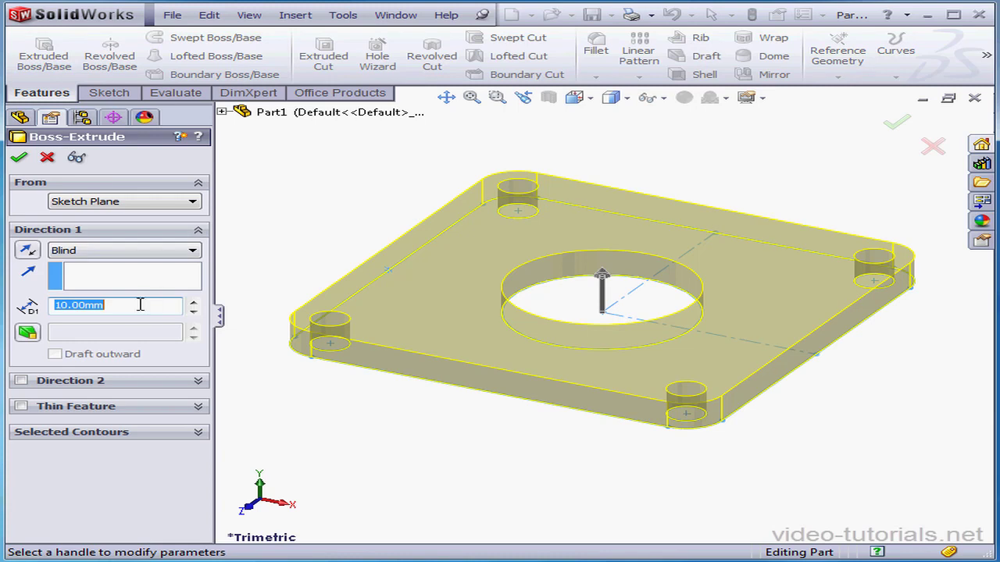
click(22, 160)
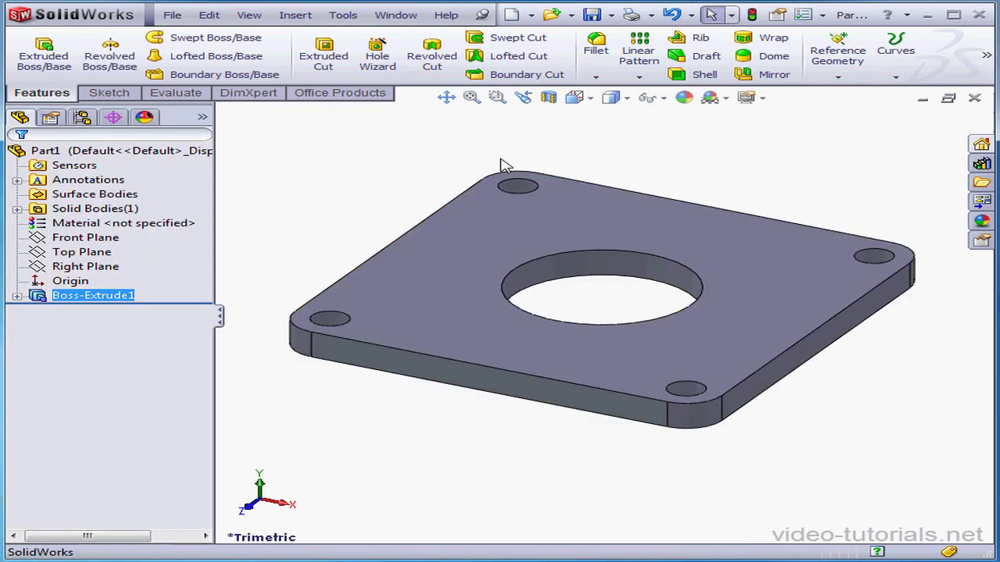
click(532, 15)
Create a new part and start a sketch on its Top Plane.
click(555, 29)
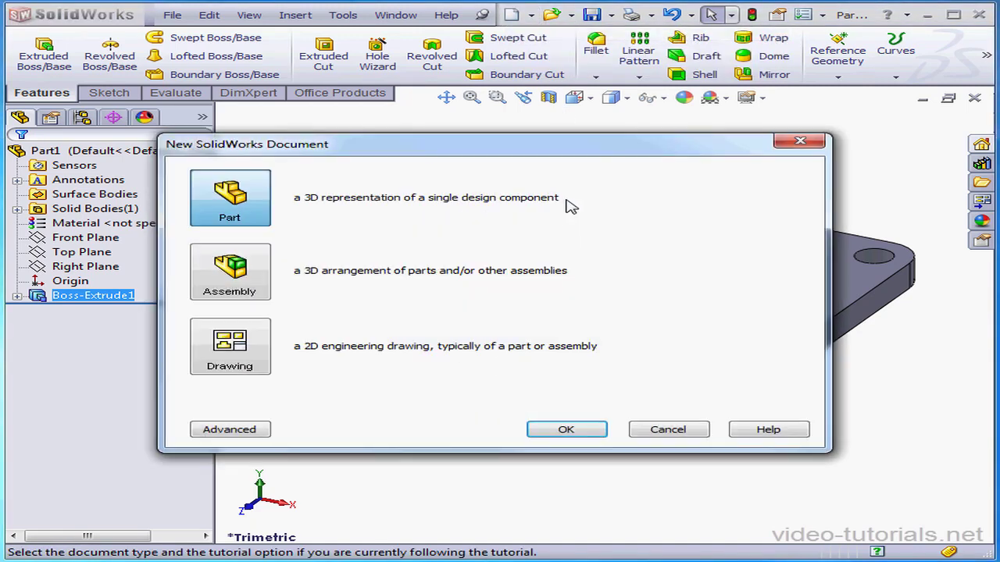
click(570, 430)
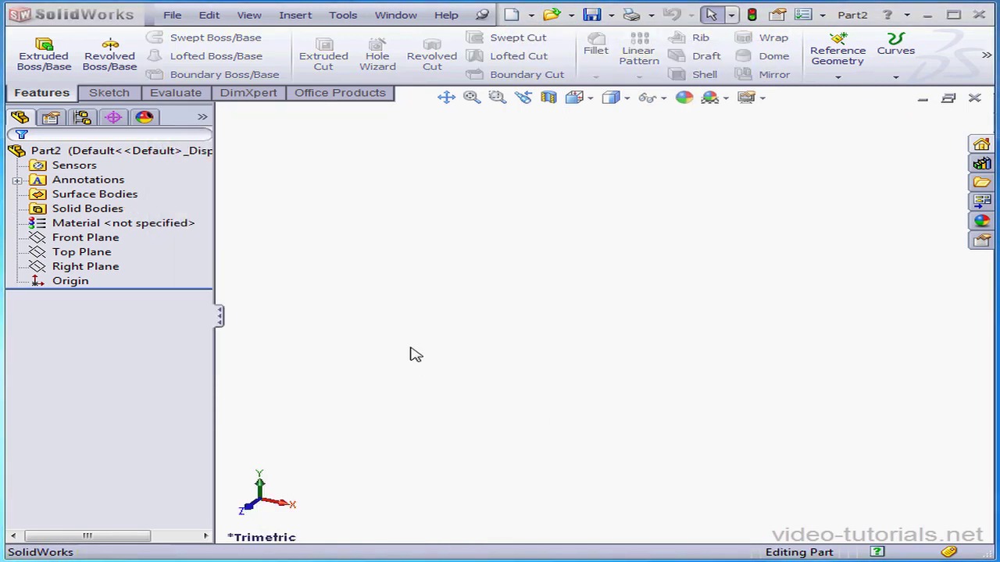
right_click(82, 252)
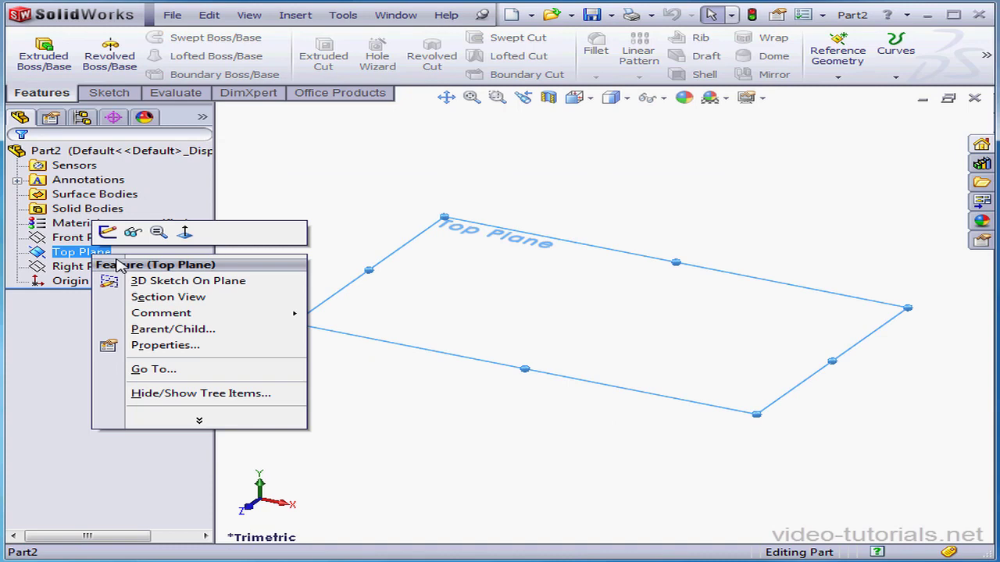
click(106, 231)
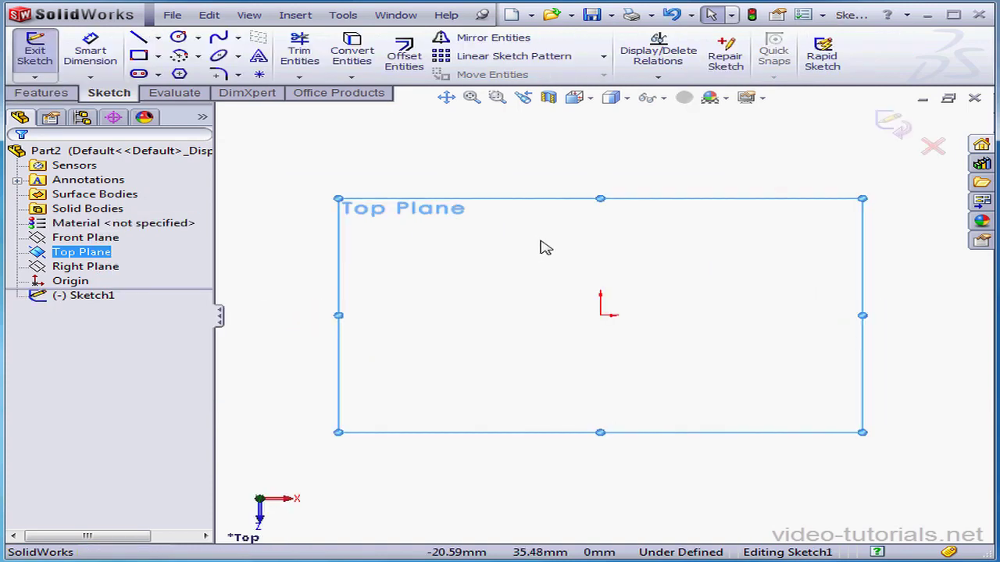
Draw a corner rectangle from the origin and pick its top-right corner to fillet.
click(139, 55)
click(600, 315)
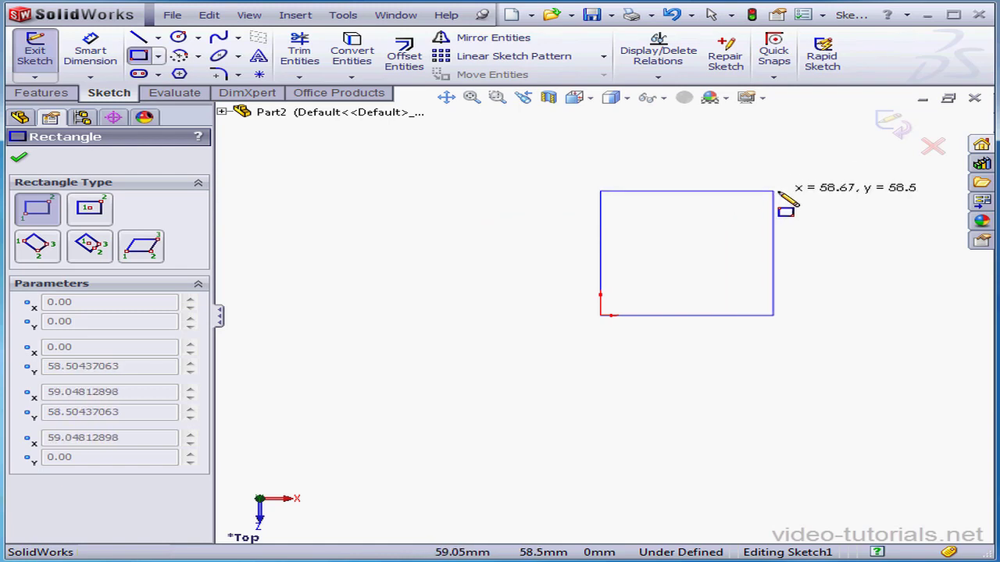
click(795, 185)
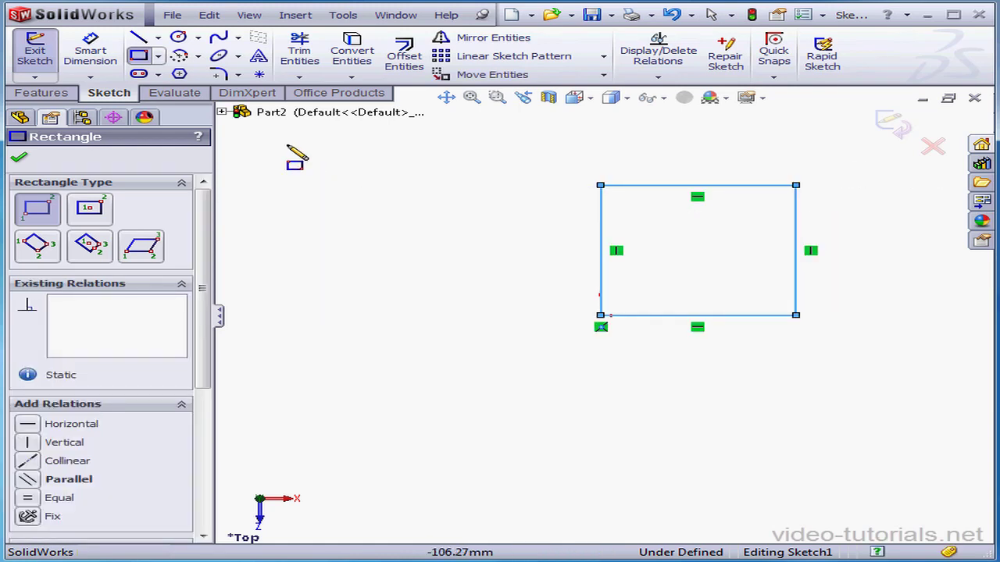
click(219, 73)
click(797, 187)
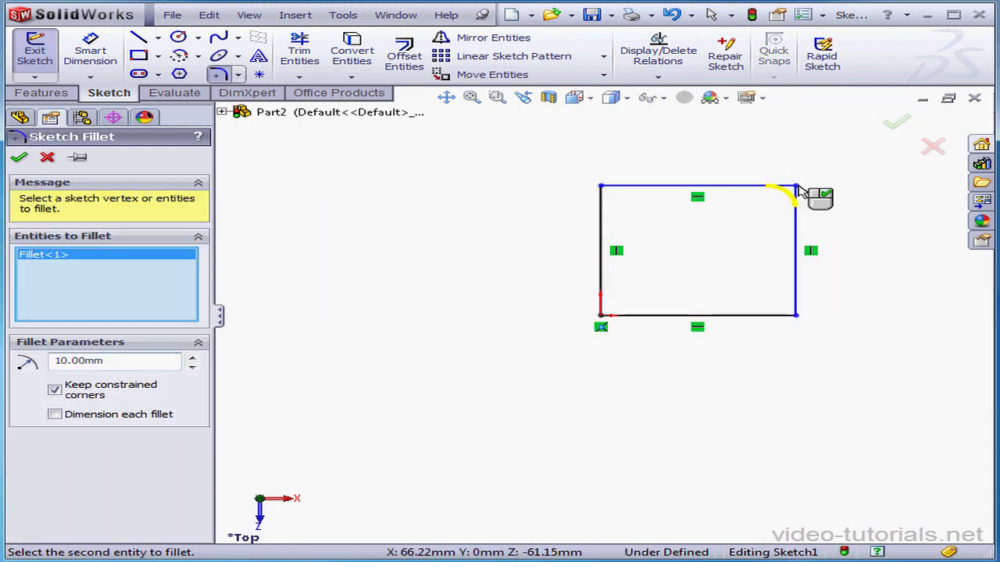
Apply the R10 fillet, add origin and fillet-centre circles, and make right and top edges equal.
click(20, 157)
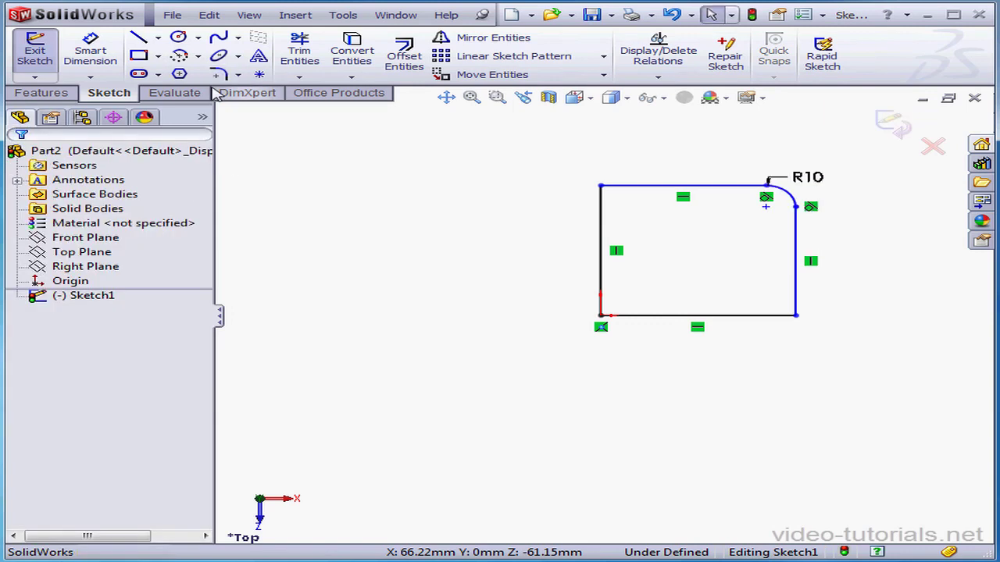
click(178, 38)
click(599, 315)
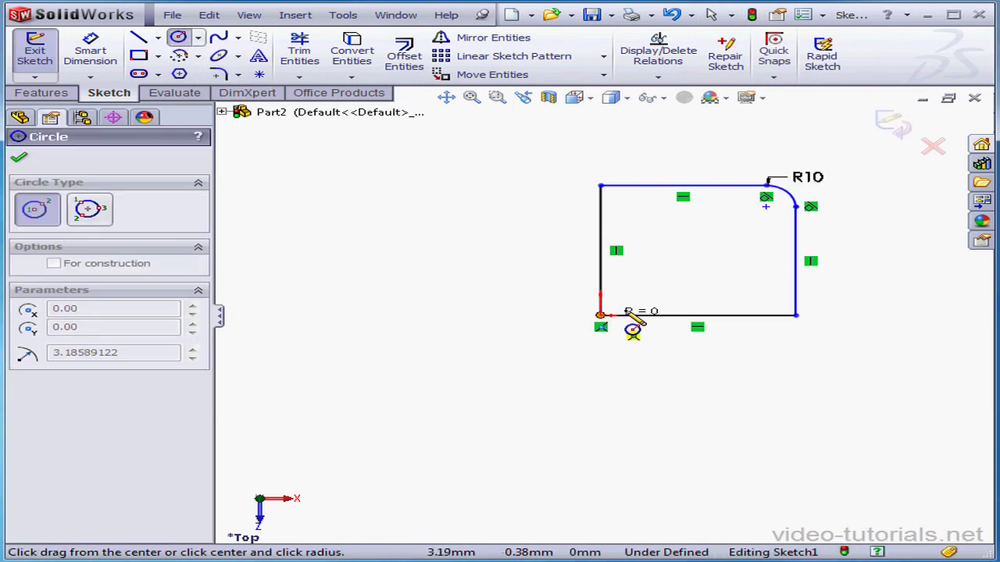
click(662, 286)
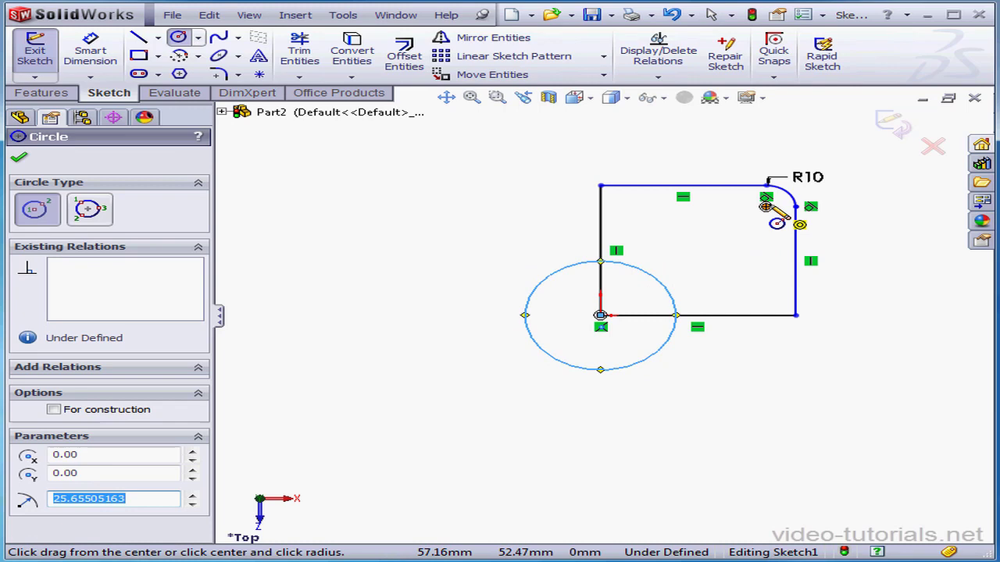
click(766, 207)
click(763, 227)
right_click(755, 204)
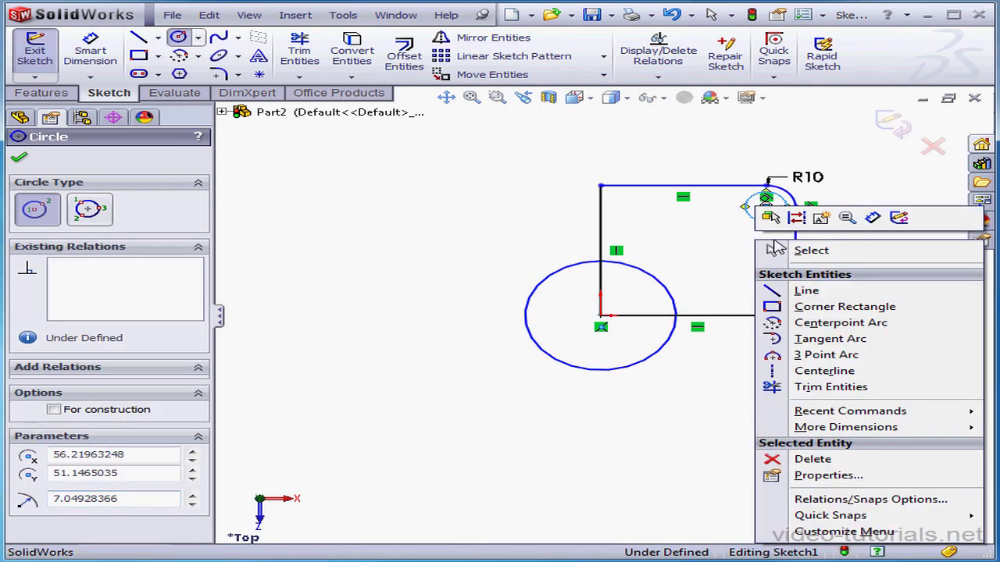
click(811, 260)
click(800, 265)
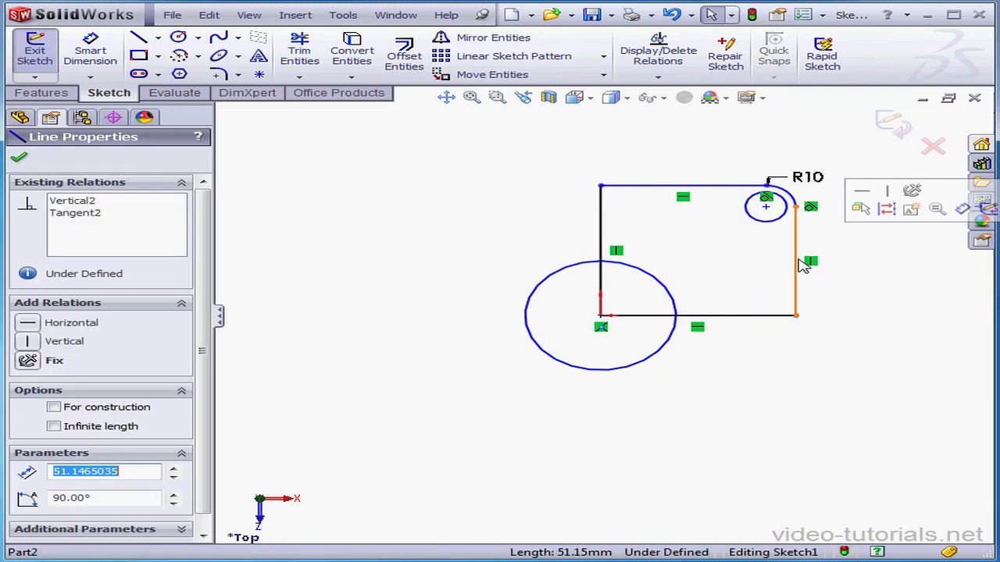
ctrl+click(702, 187)
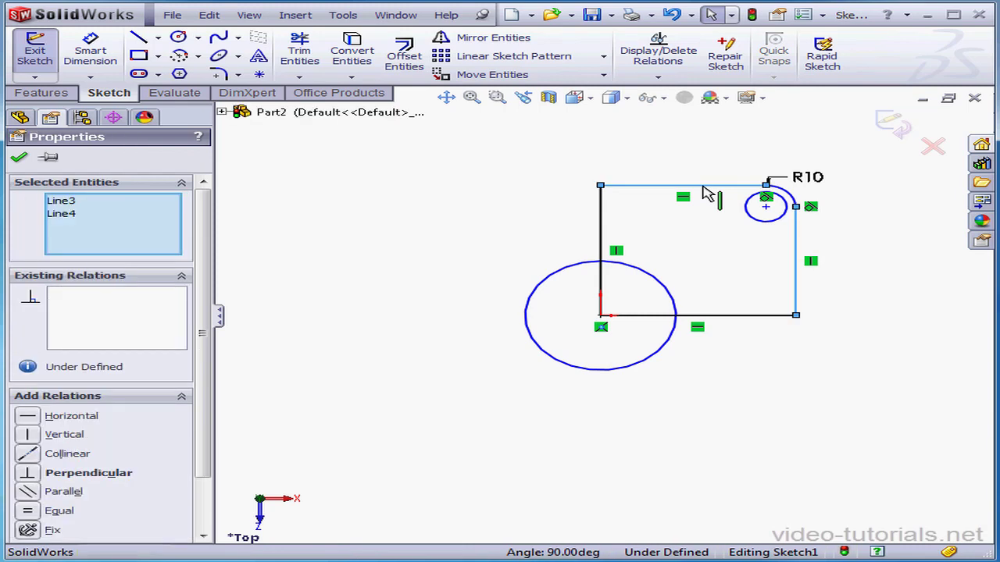
click(28, 512)
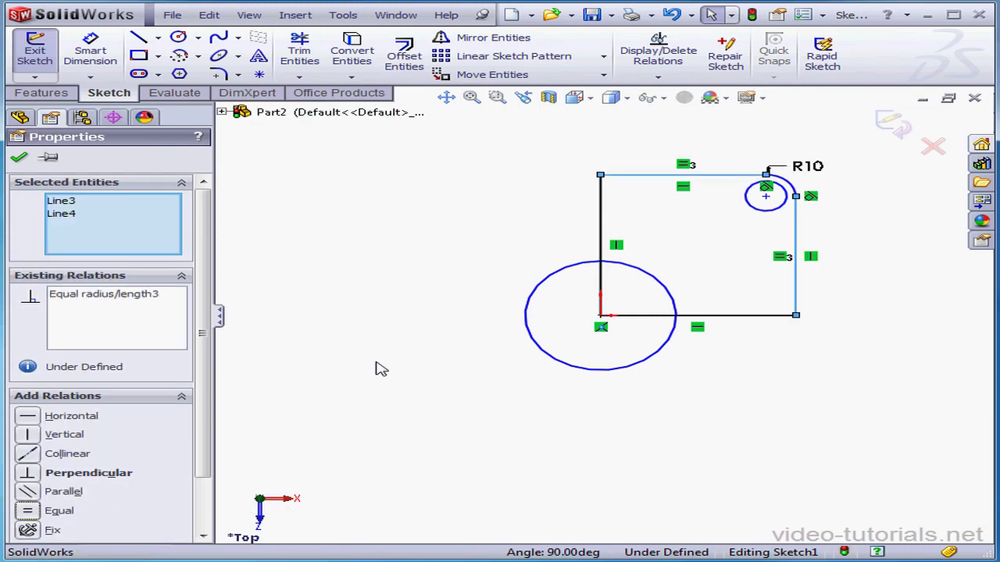
Dimension the large circle at Ø50 and the small corner circle at Ø10.
click(90, 50)
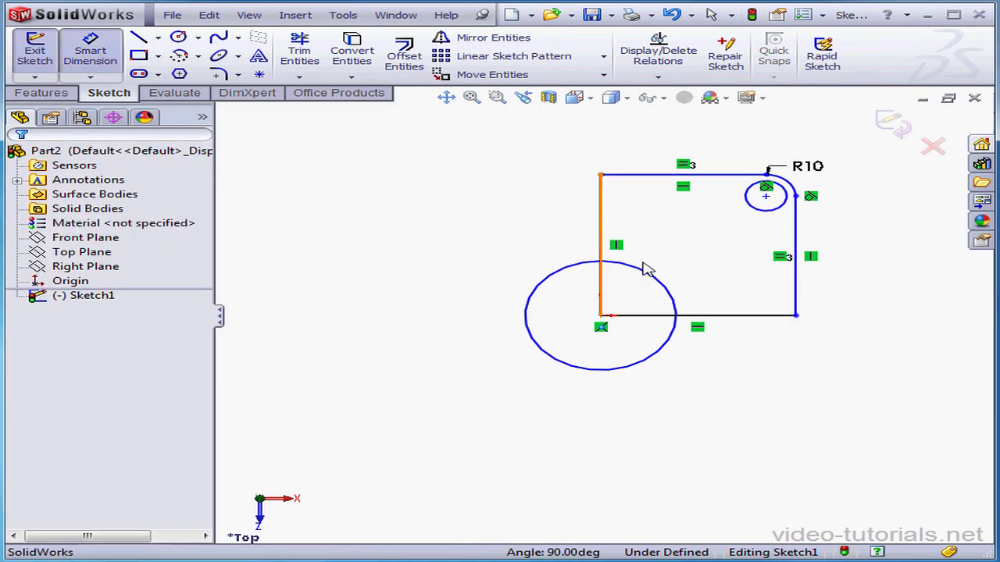
click(609, 381)
click(637, 414)
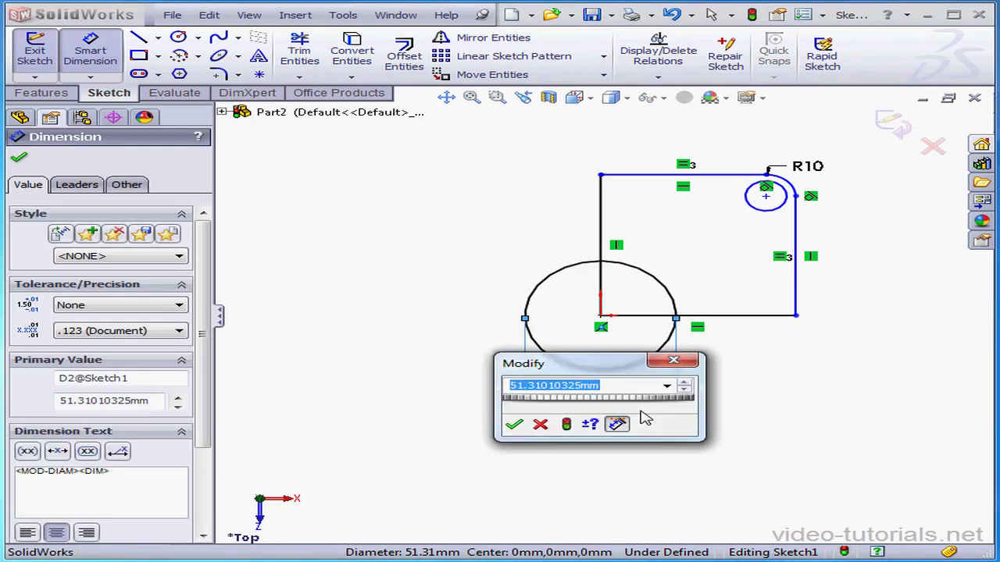
text(50)
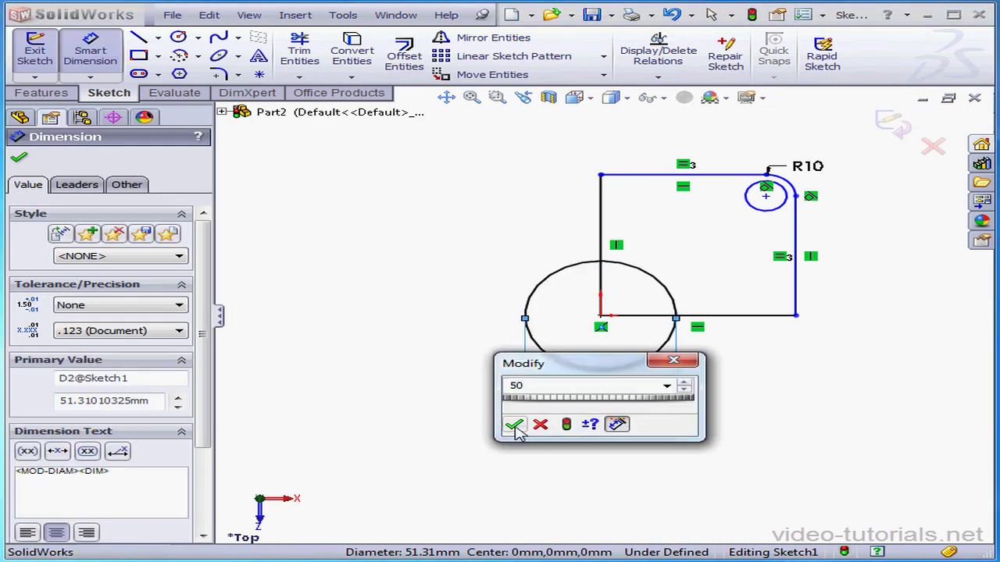
click(514, 424)
click(772, 215)
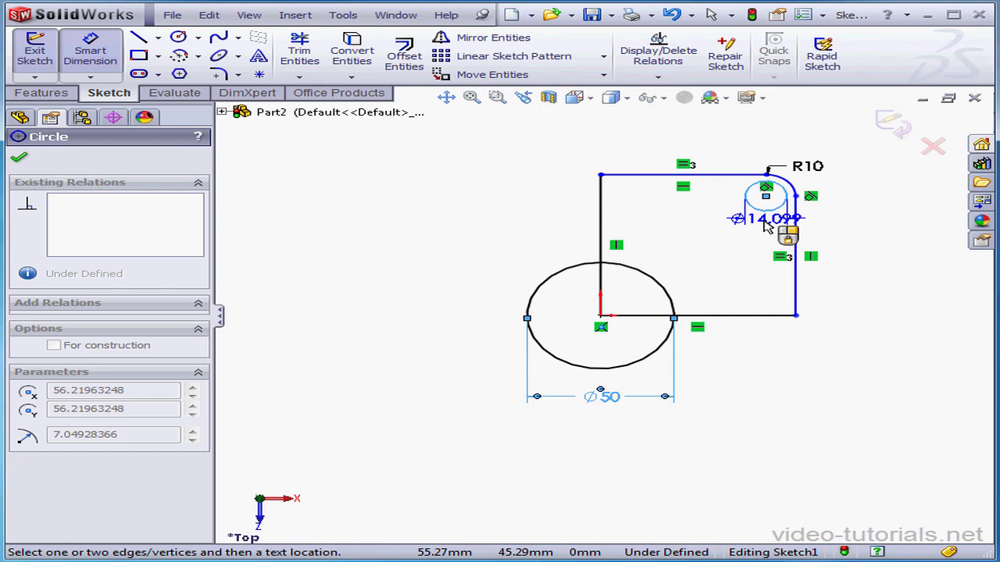
click(761, 233)
text(10)
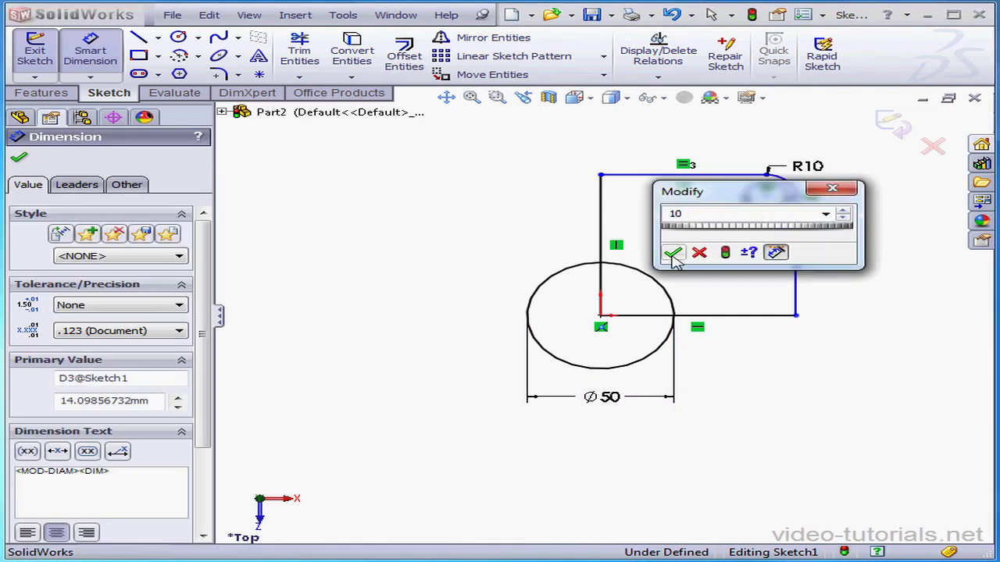
click(673, 253)
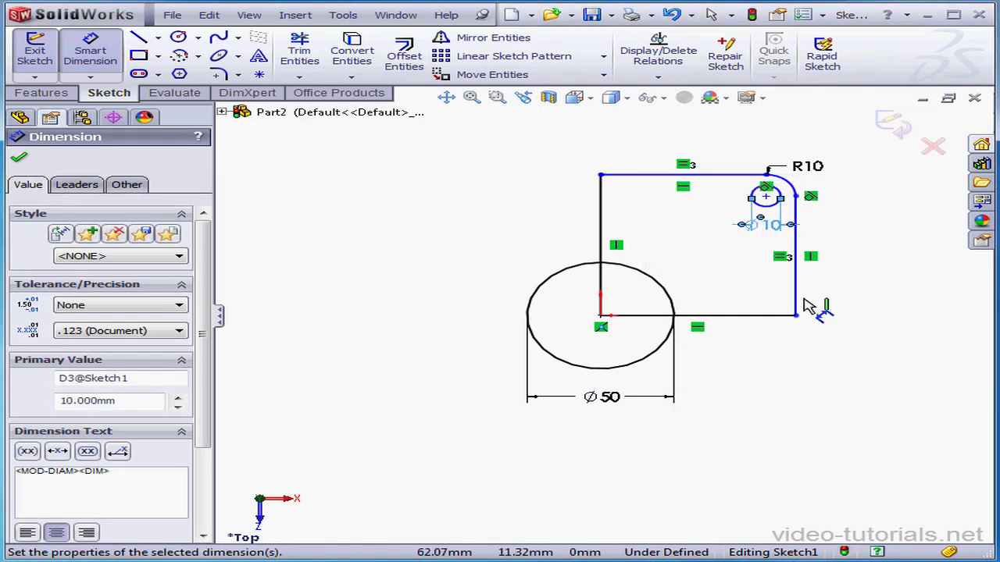
Dimension the distance from the bottom edge to the small circle's centre as 50 mm.
click(782, 316)
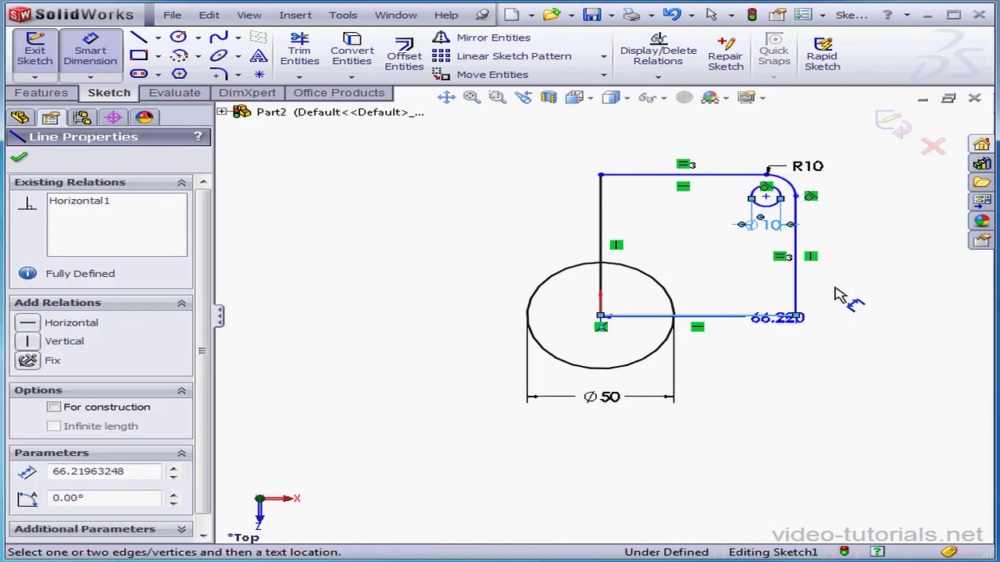
click(769, 198)
click(876, 227)
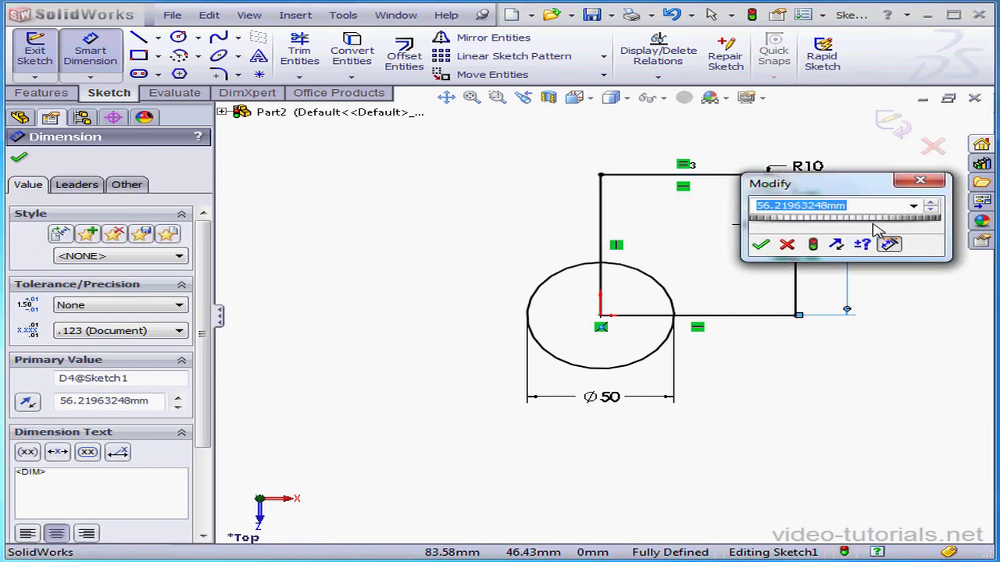
text(50)
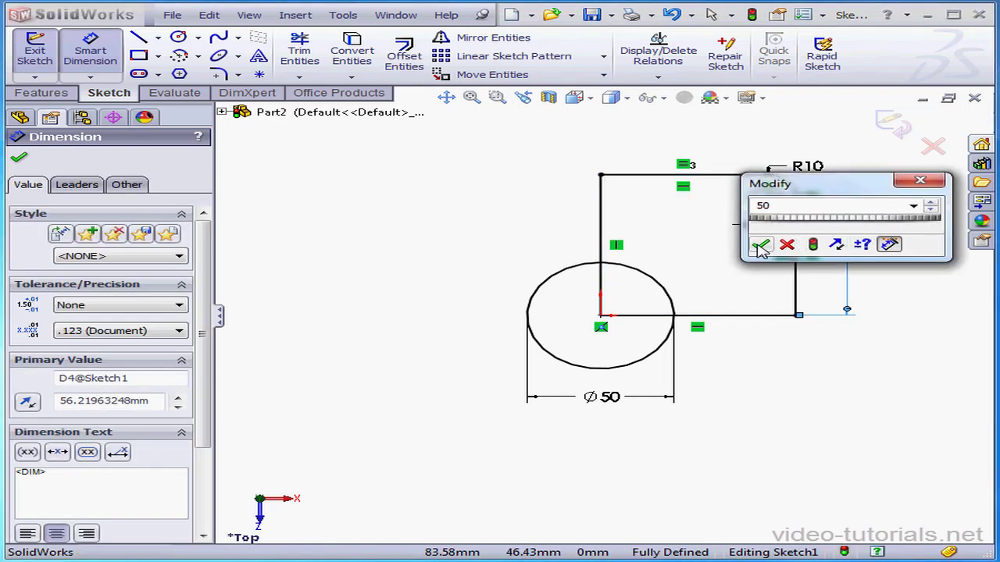
click(761, 247)
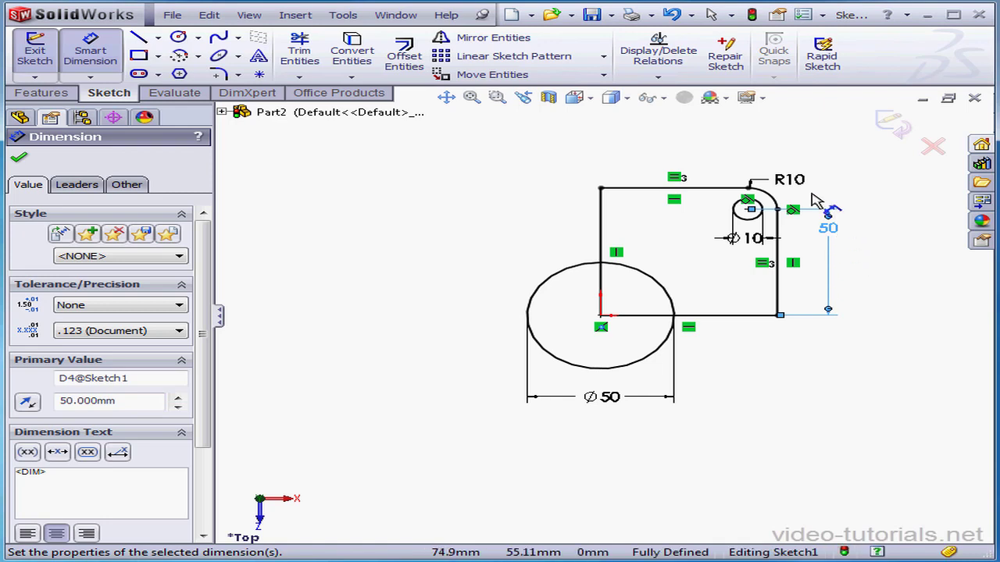
Trim away the circle's outer arc and the overlapping parts of the left and bottom edges.
click(302, 55)
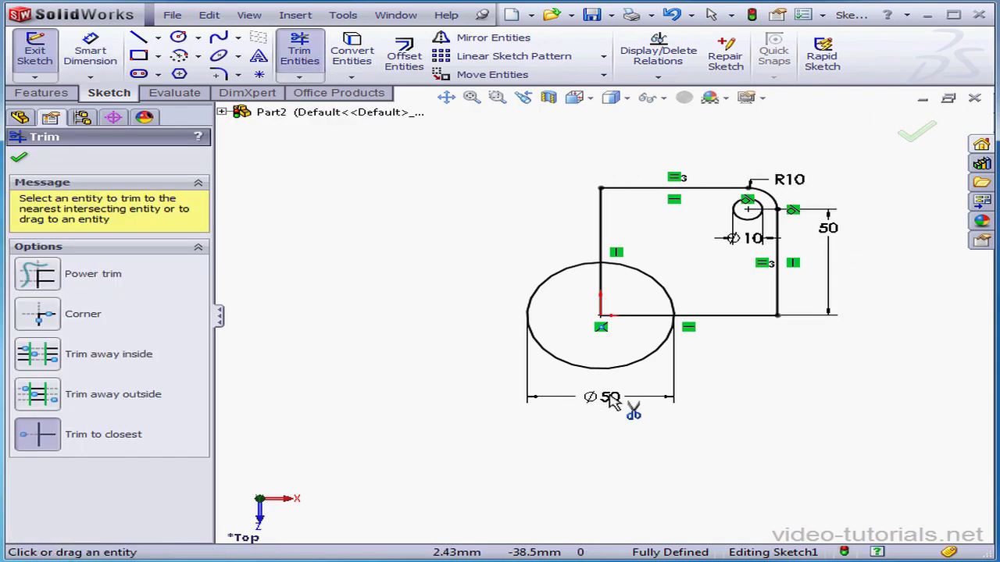
click(615, 366)
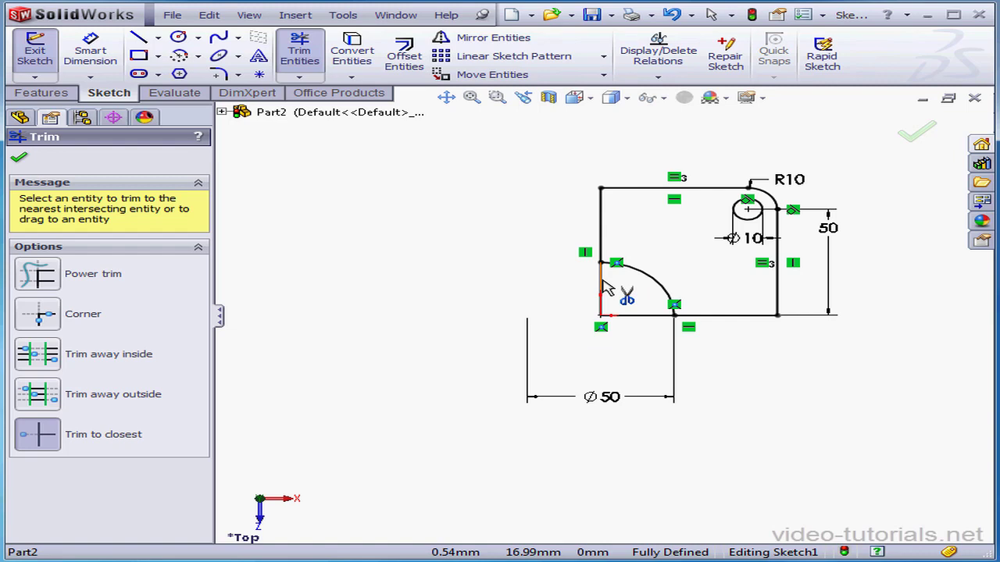
click(605, 289)
click(652, 316)
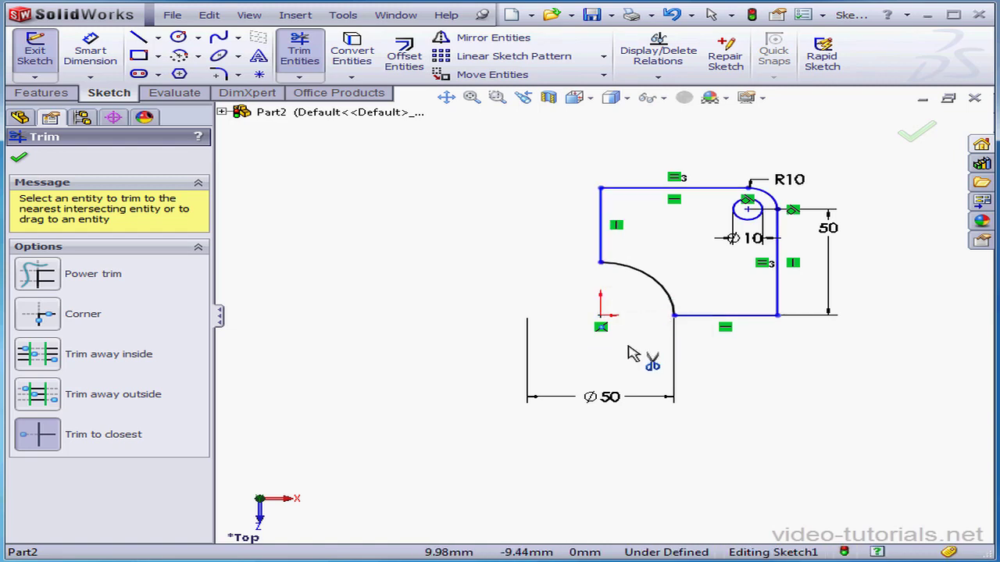
click(17, 160)
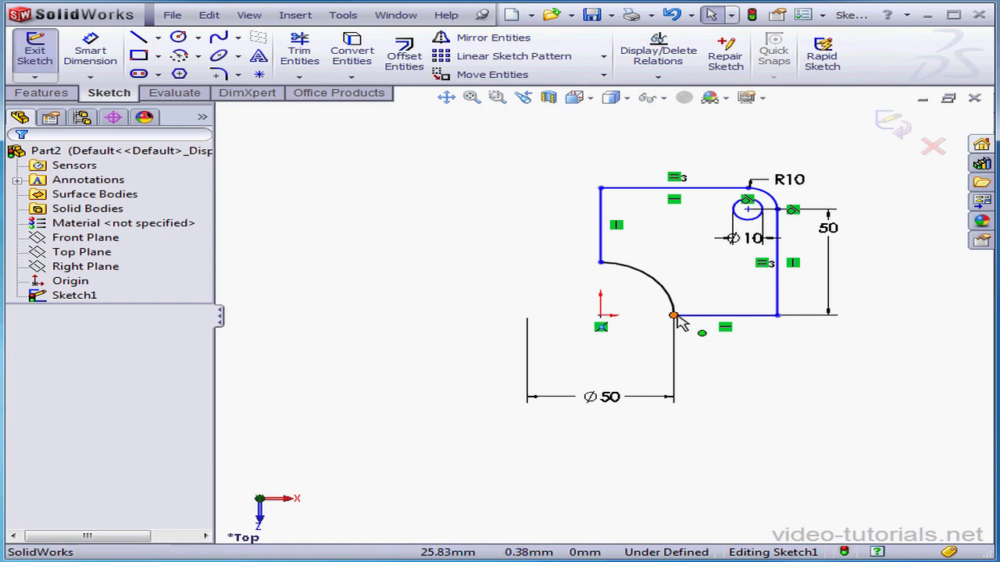
Add Vertical and Horizontal relations tying the arc's endpoints to the origin.
mouse_move(679, 318)
mouse_down()
mouse_move(685, 292)
mouse_move(691, 356)
mouse_move(698, 314)
mouse_up()
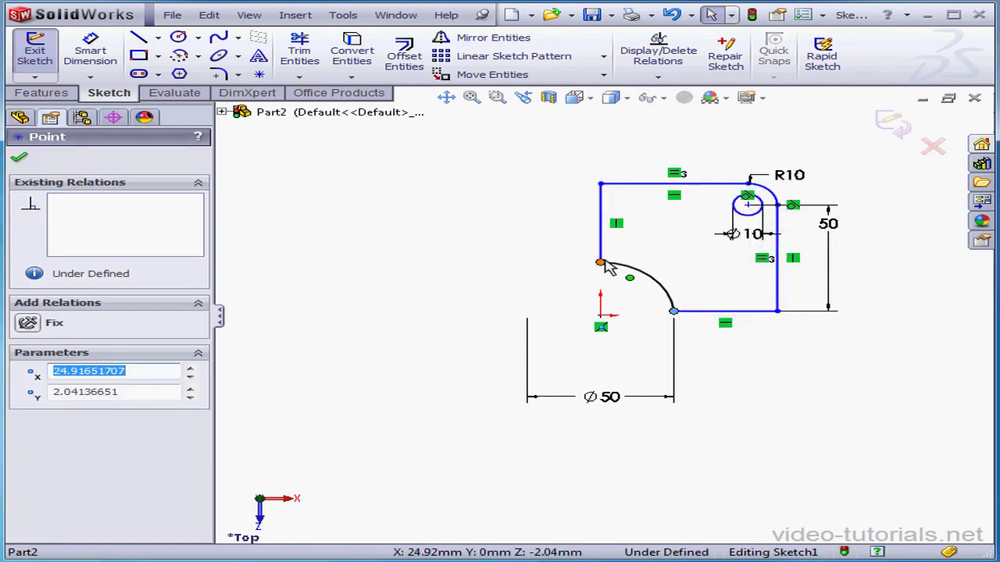
mouse_move(609, 267)
mouse_down()
mouse_move(646, 275)
mouse_move(613, 264)
mouse_up()
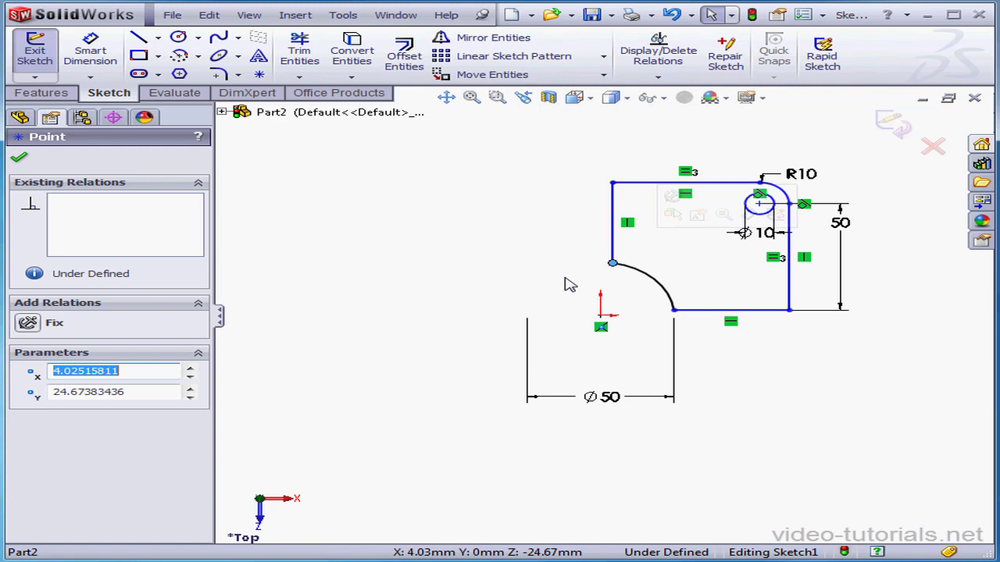
ctrl+click(601, 316)
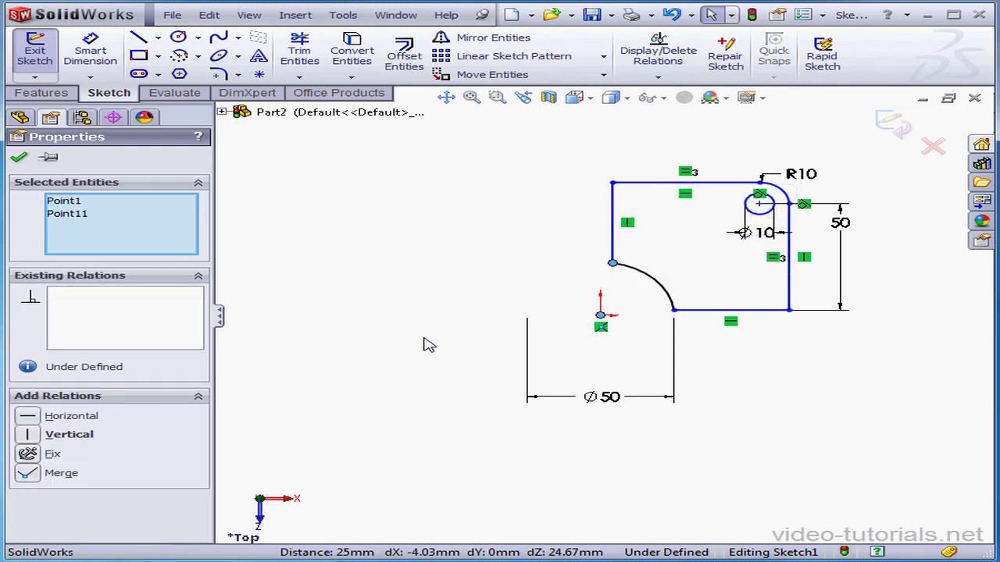
click(35, 438)
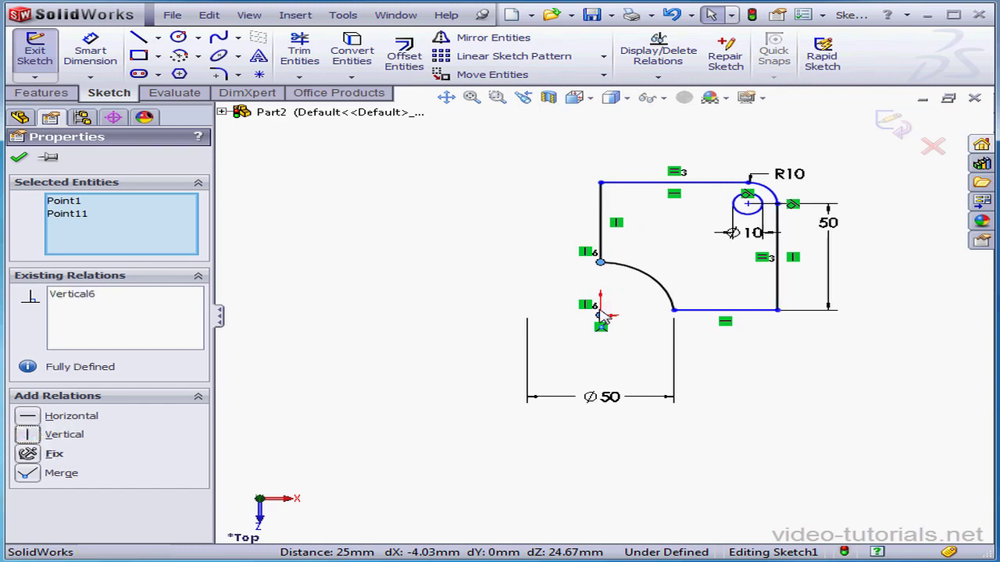
click(673, 311)
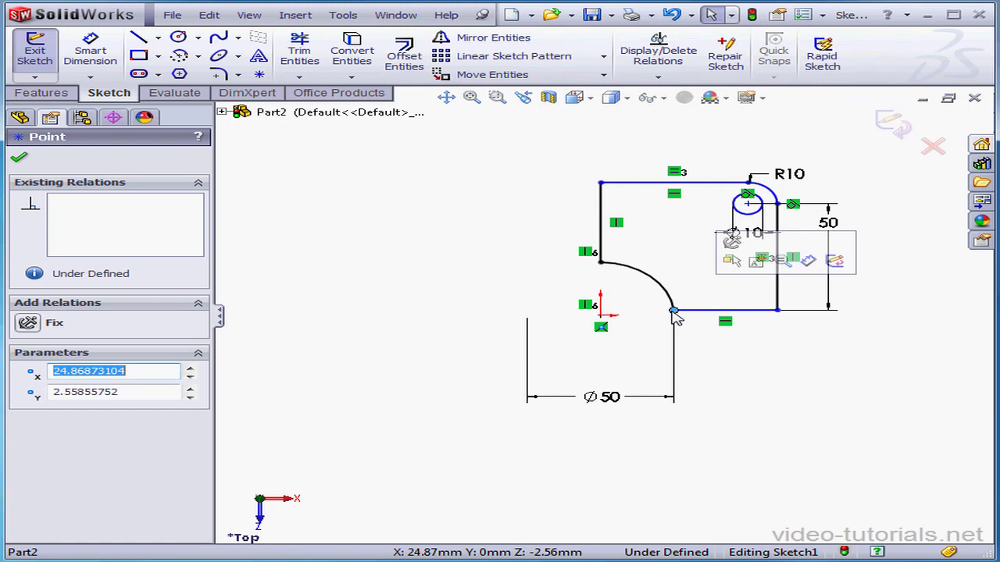
ctrl+click(601, 316)
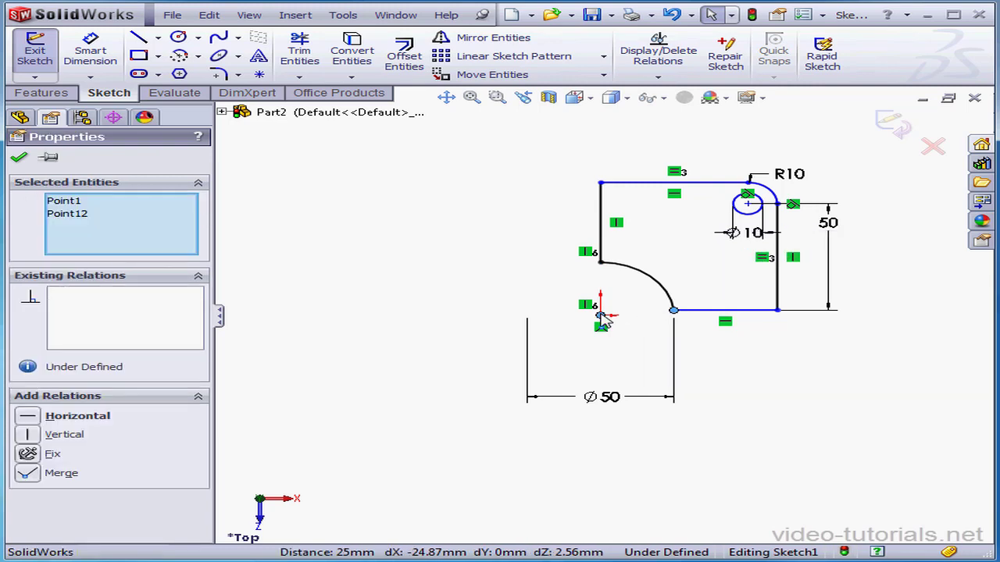
click(31, 417)
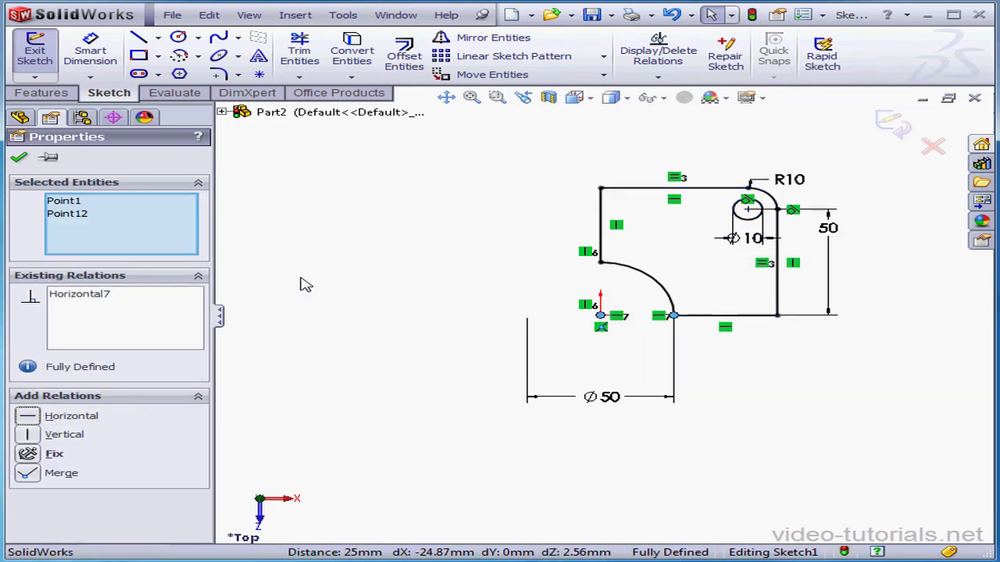
click(19, 158)
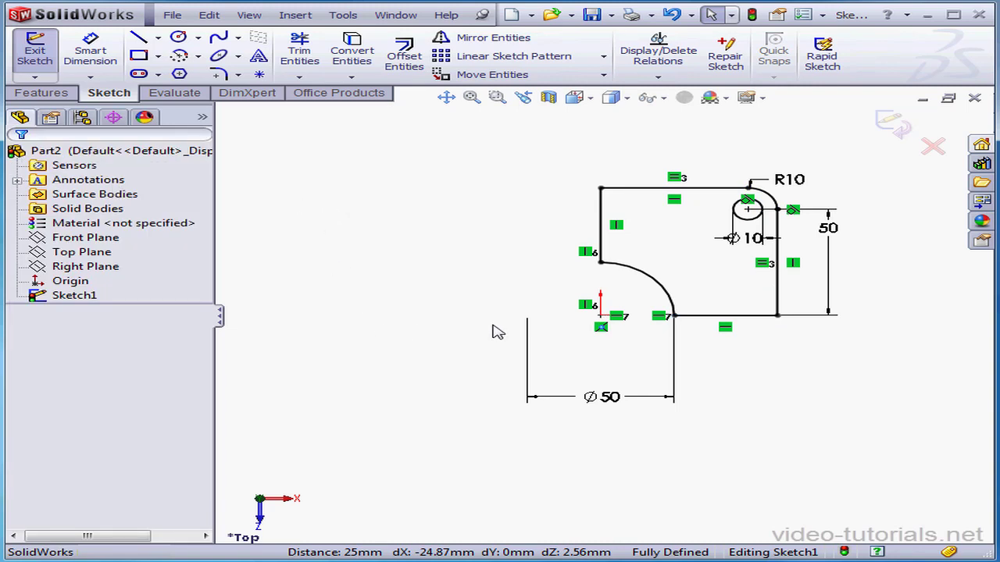
Extrude the quarter-plate sketch 10 mm into Boss-Extrude1.
click(899, 129)
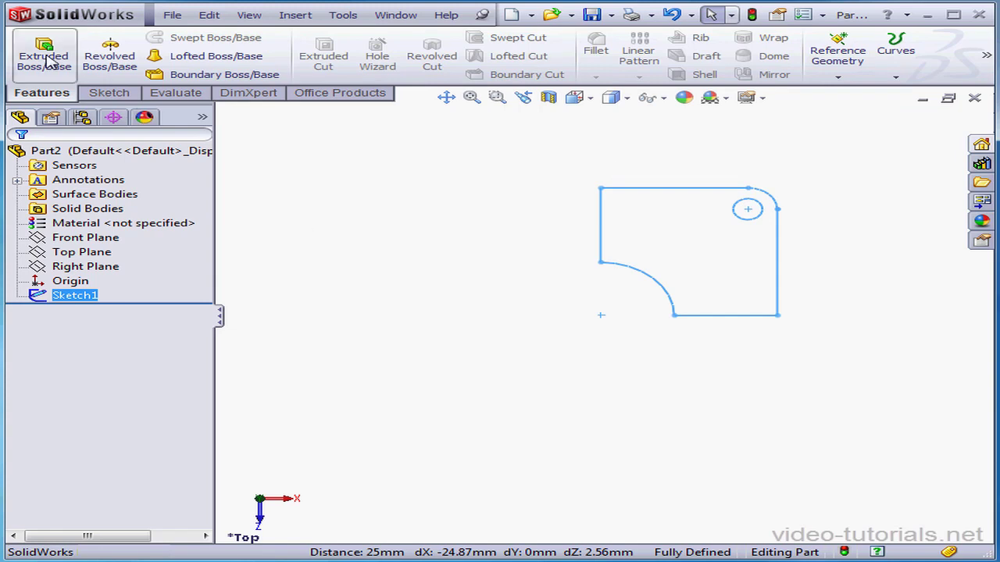
click(44, 54)
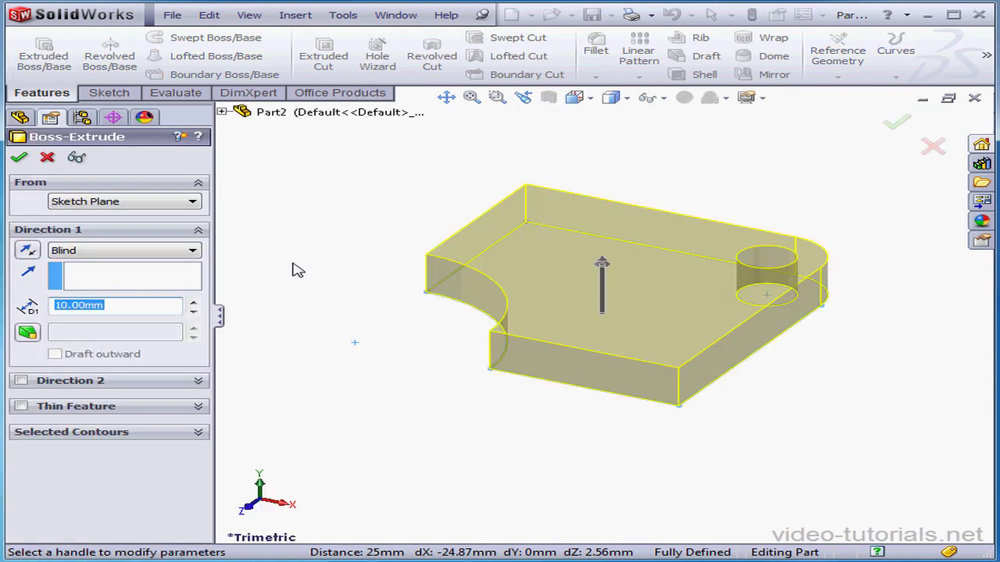
click(19, 157)
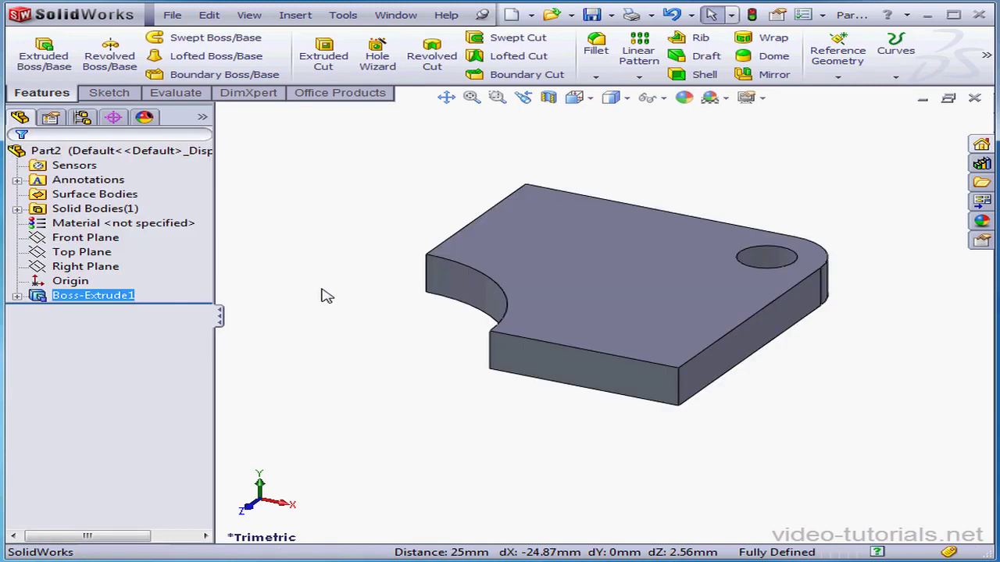
Mirror Boss-Extrude1 about its hidden left side face into a half plate.
click(341, 242)
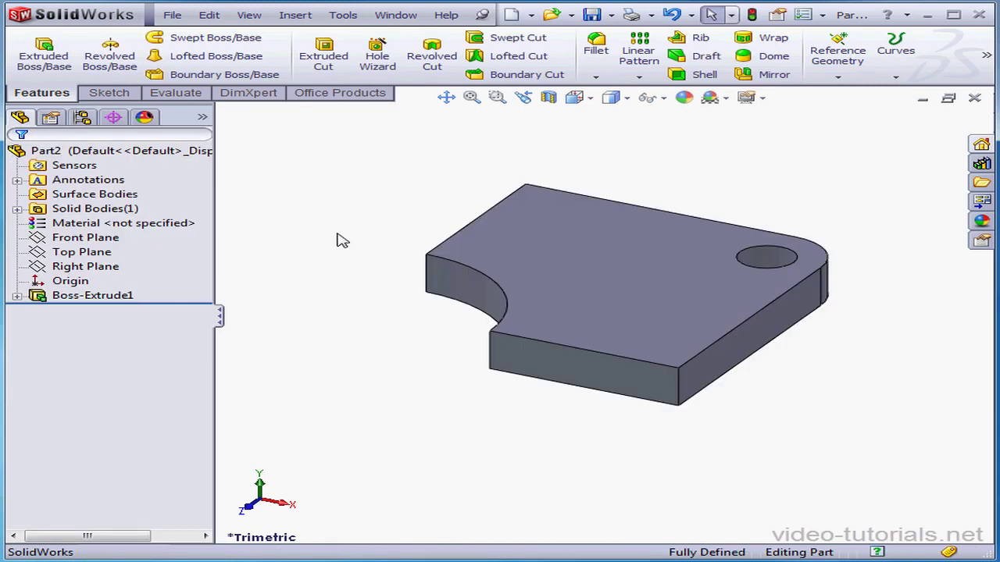
click(768, 78)
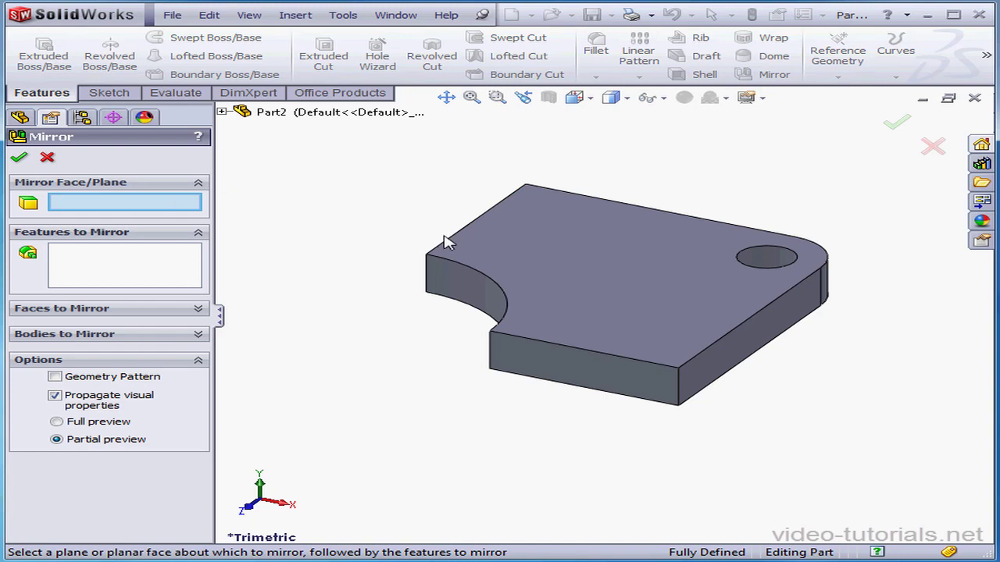
right_click(473, 238)
click(536, 249)
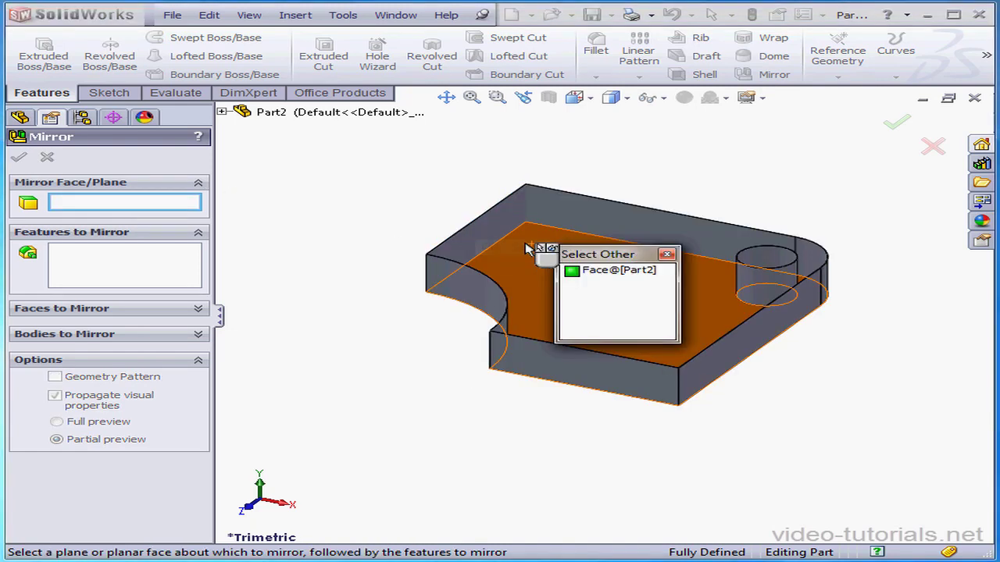
click(476, 247)
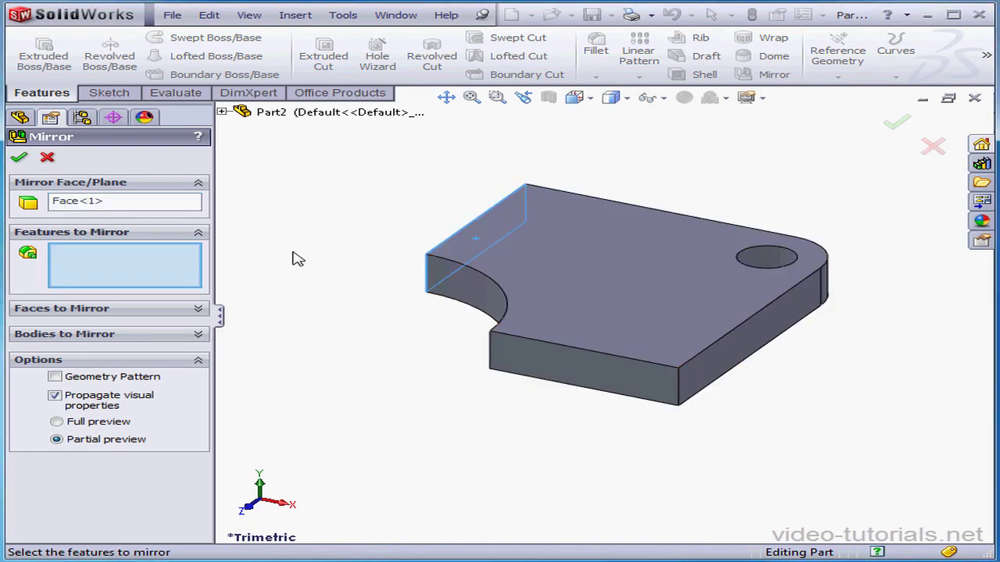
click(651, 326)
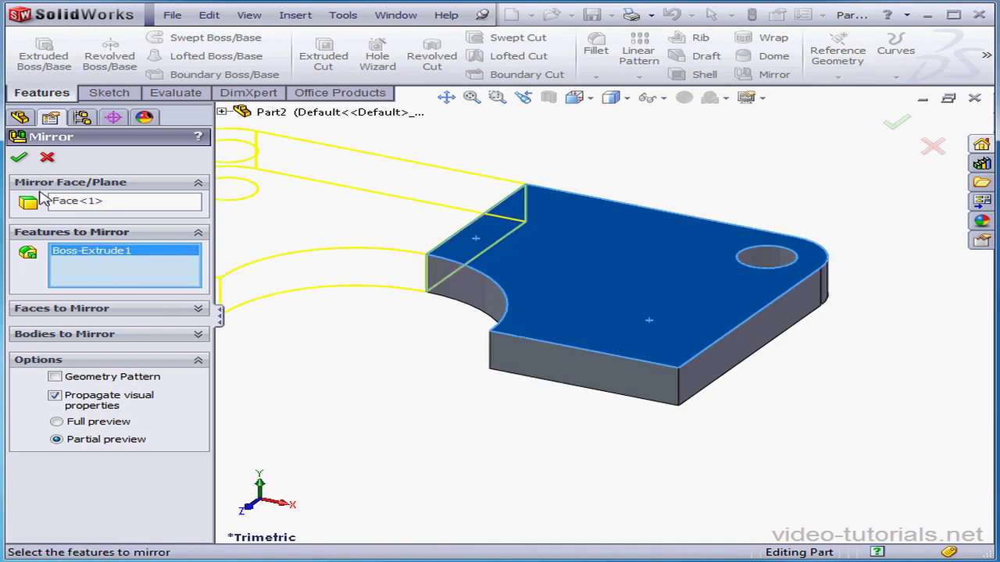
click(19, 157)
click(471, 97)
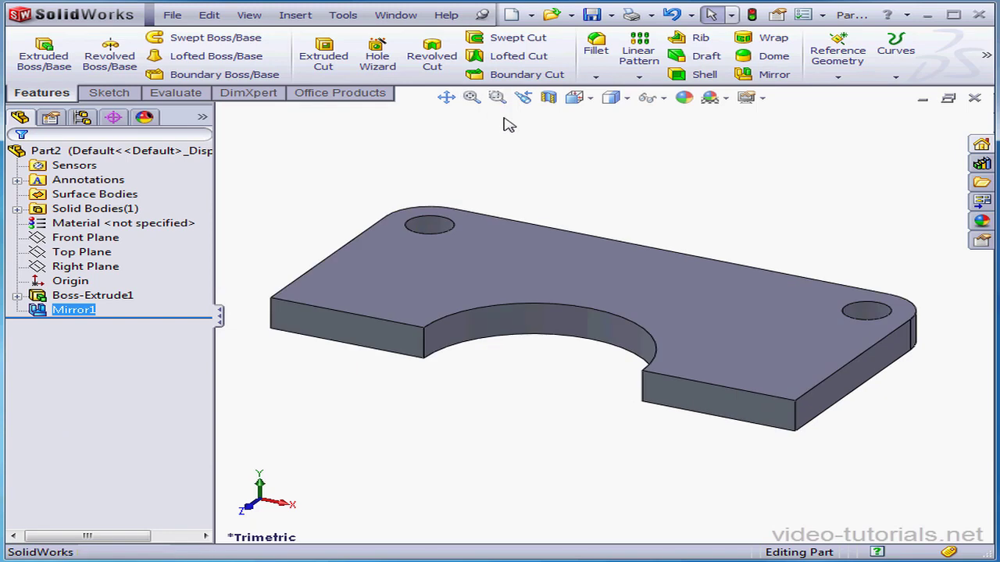
Mirror the half-plate body across the Front Plane, then tile Part2 and Part1 vertically.
click(314, 192)
click(770, 74)
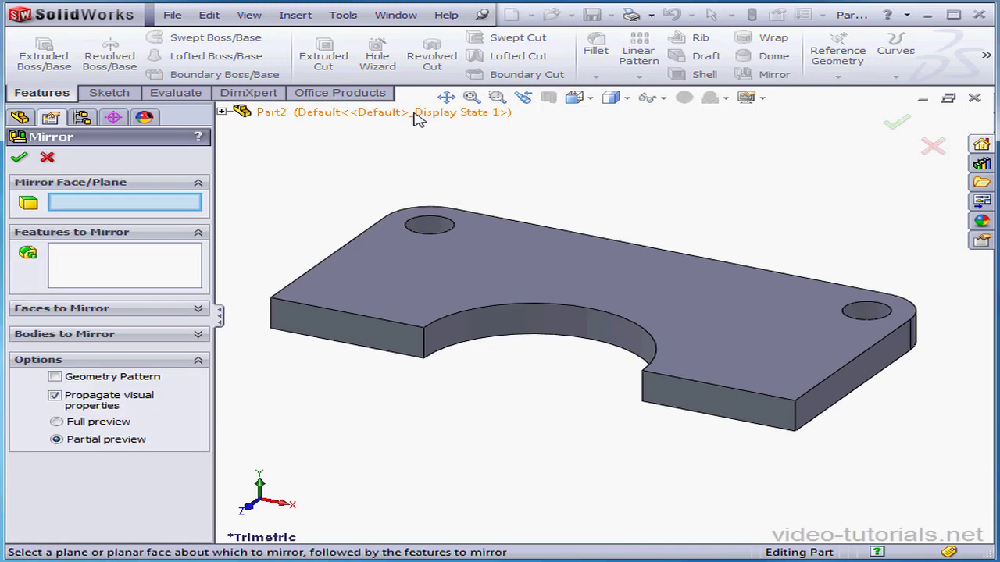
click(223, 113)
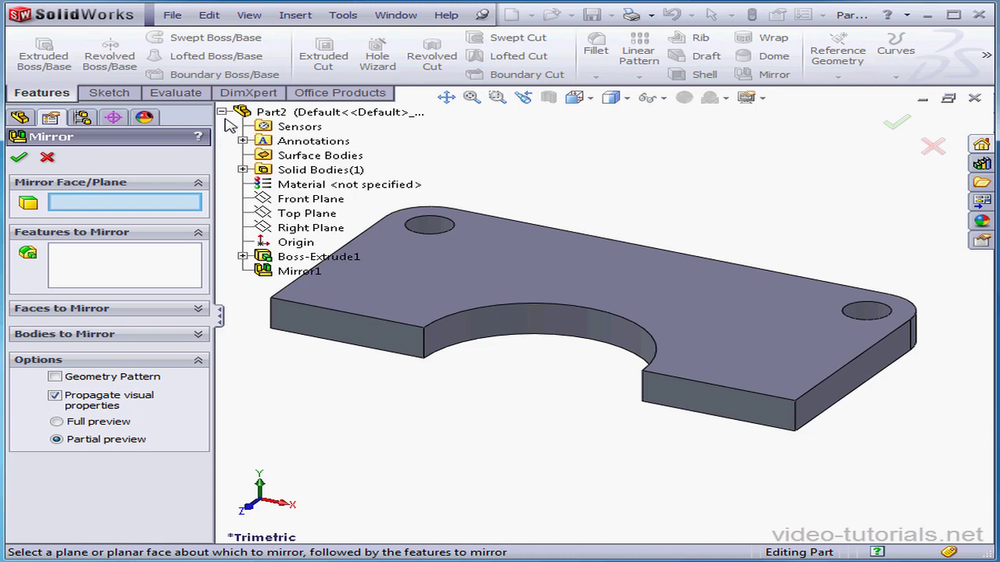
click(313, 200)
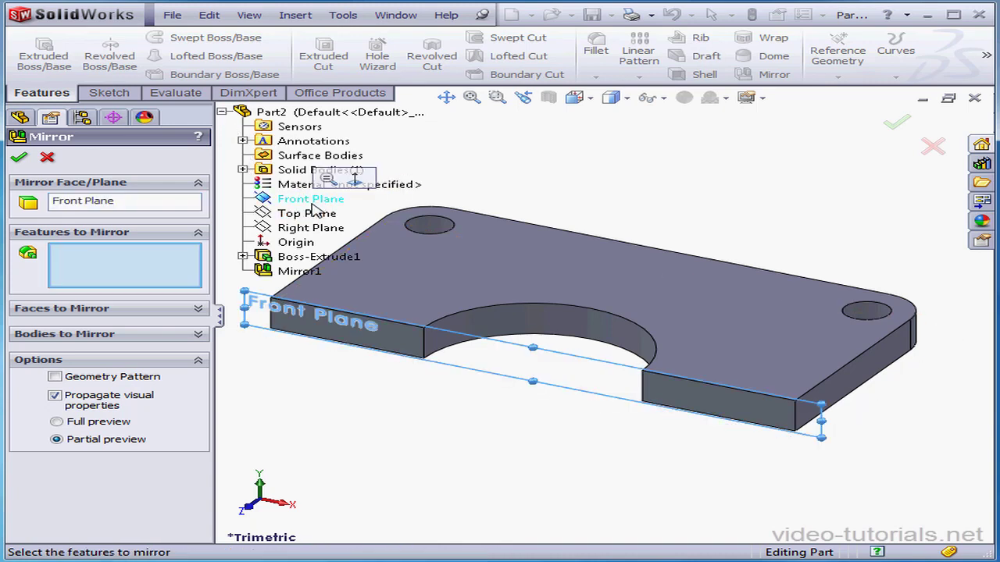
click(199, 334)
click(508, 306)
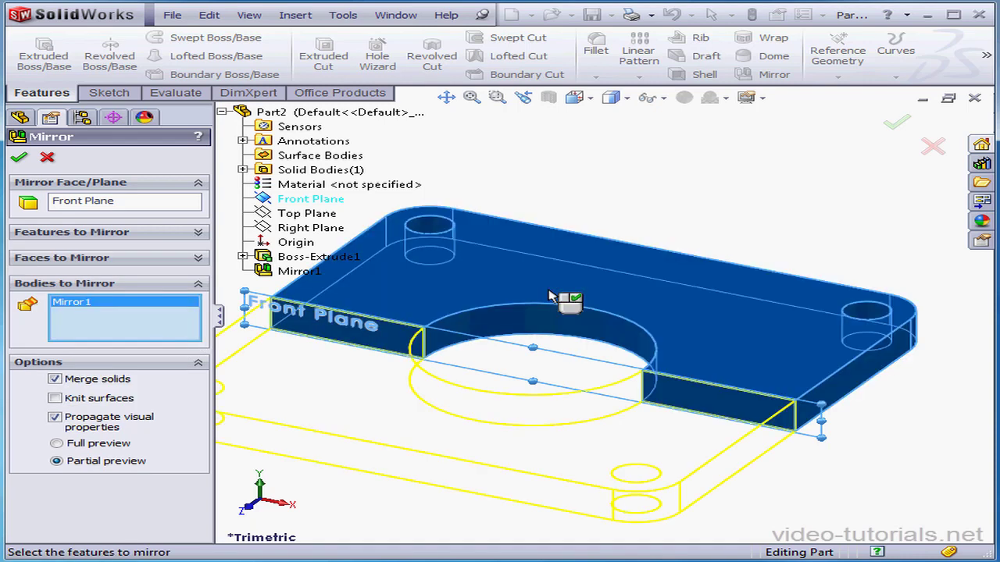
key(Return)
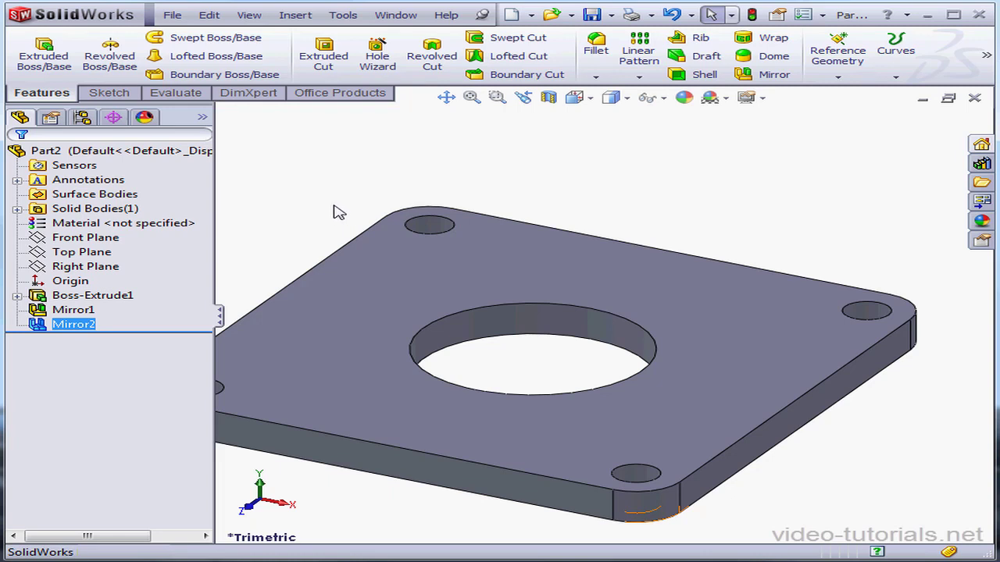
click(400, 15)
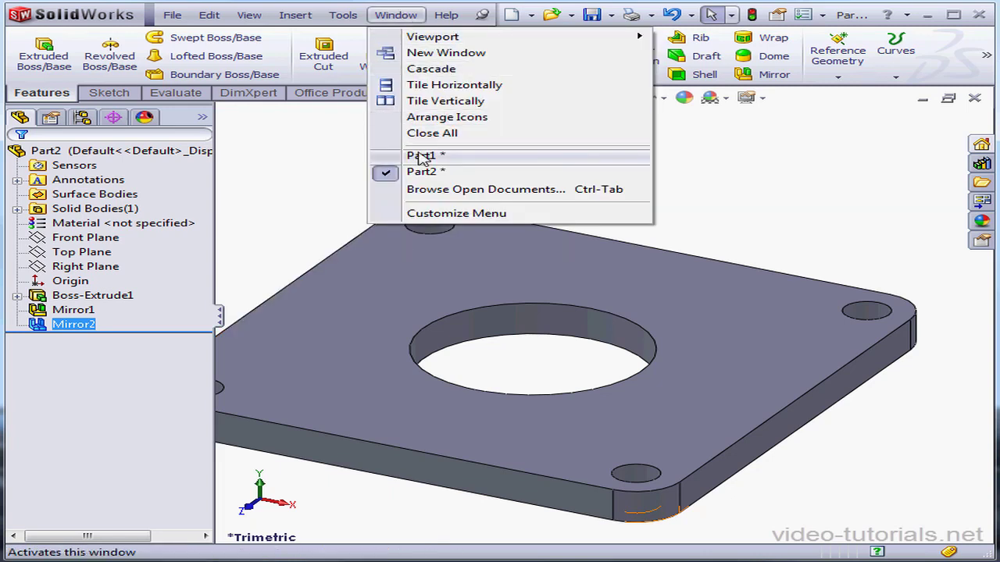
click(442, 100)
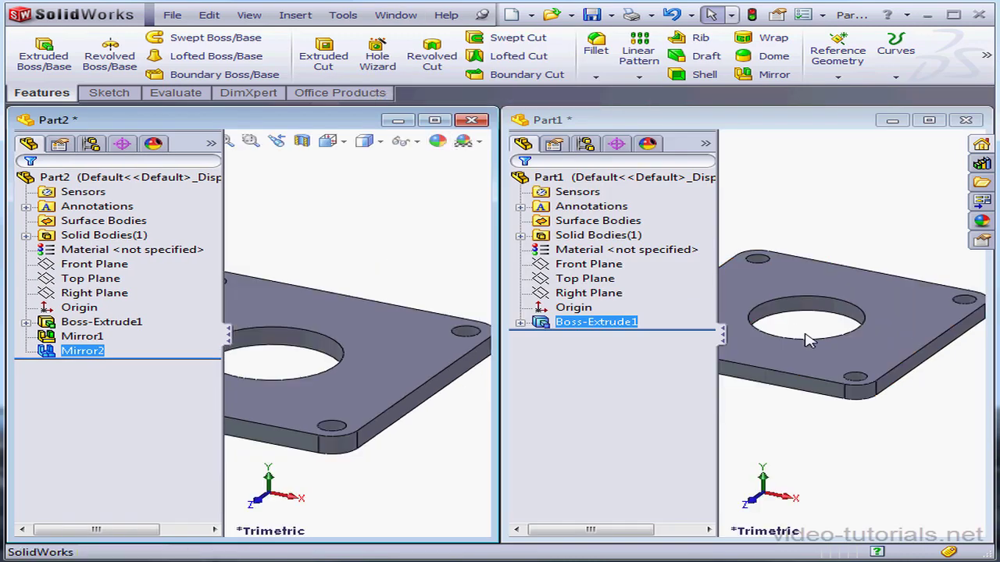